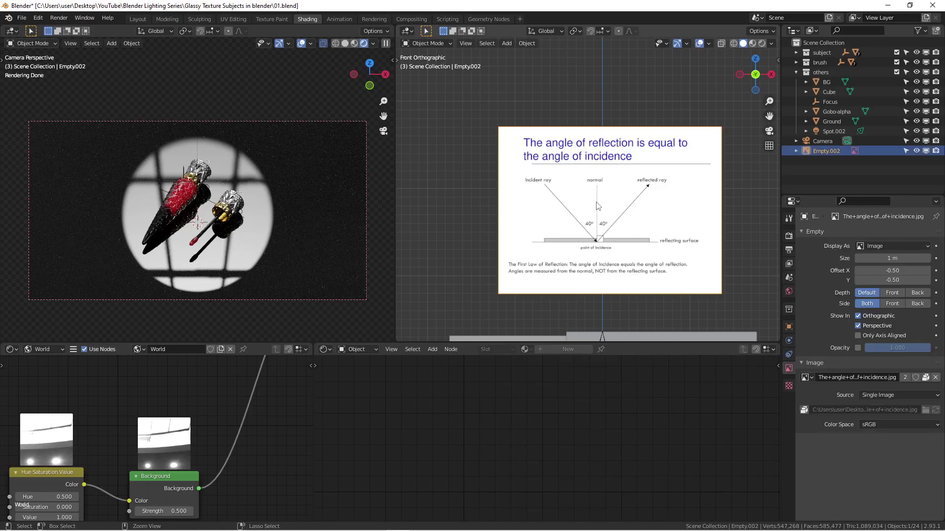
- Maximize the viewport with the law-of-reflection diagram, examine its incident and reflected rays, and restore the split layout
key("ctrl+space")
scroll(535, 236, "down", 3)
middle_click_drag(561, 295, 507, 290, "shift")
scroll(507, 290, "up", 4)
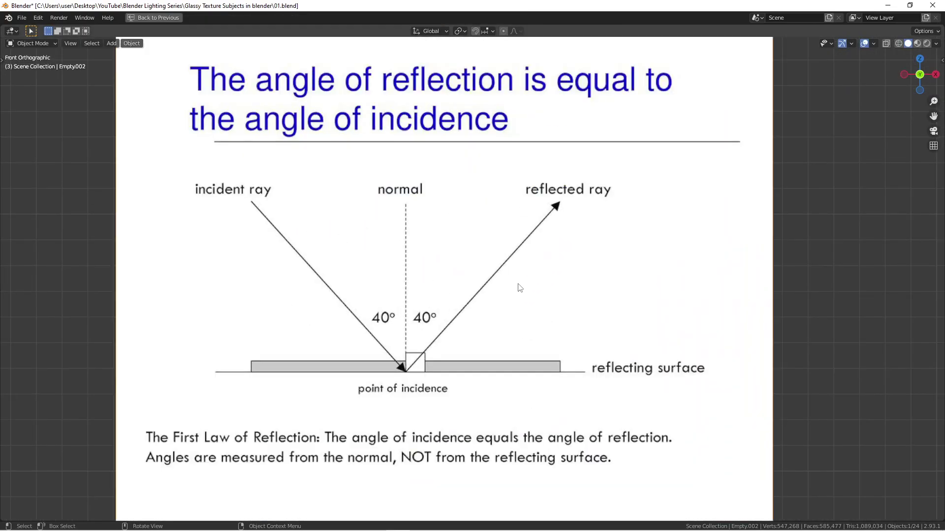
scroll(516, 284, "down", 1)
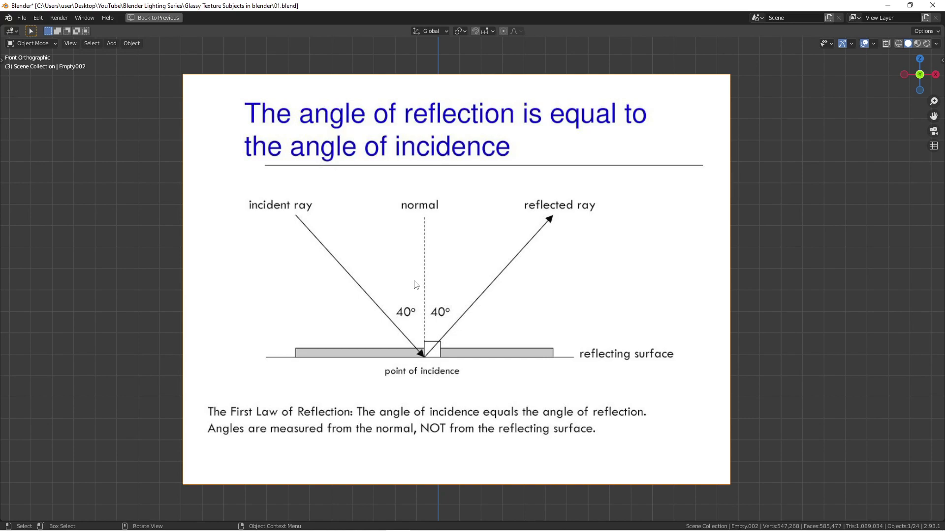
scroll(456, 277, "down", 1)
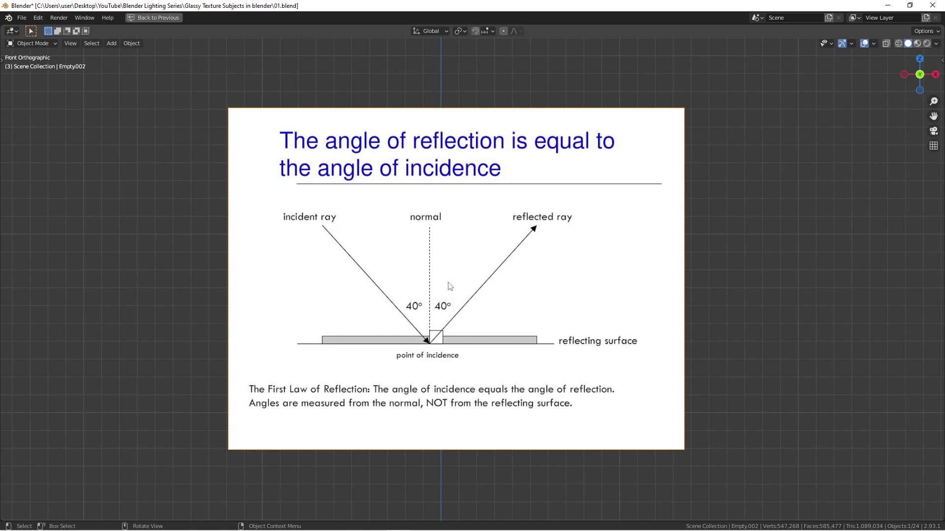
scroll(455, 301, "up", 1)
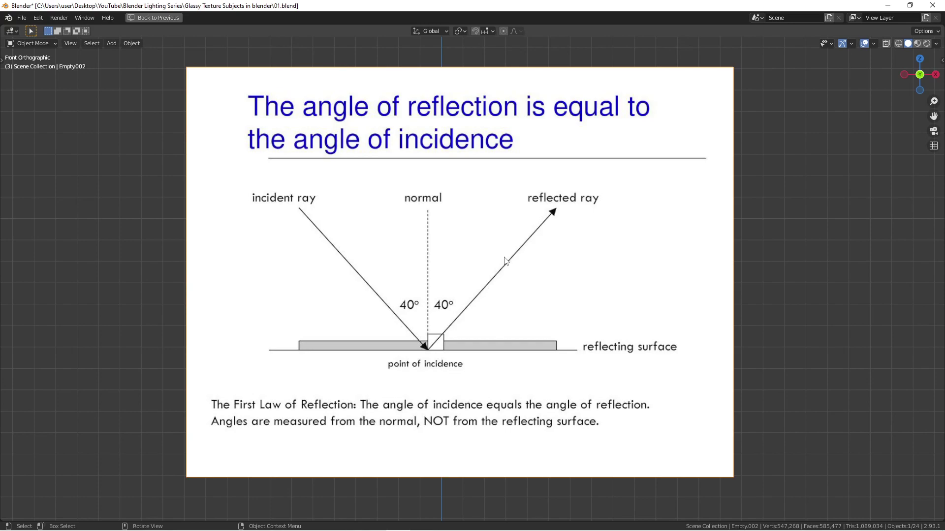
key("ctrl+alt+space")
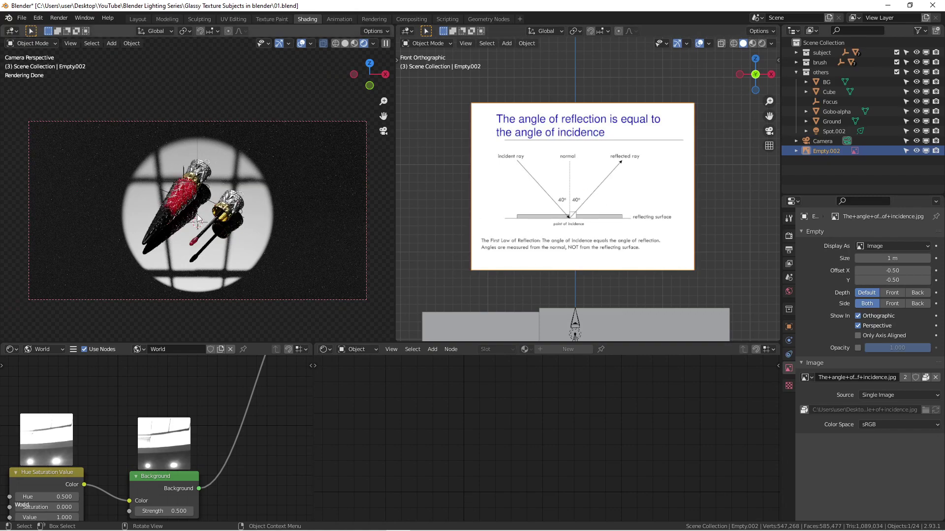
- Examine the cosmetic bottle's transparent body and the Ground plane up close in the camera's rendered view
scroll(224, 219, "up", 7)
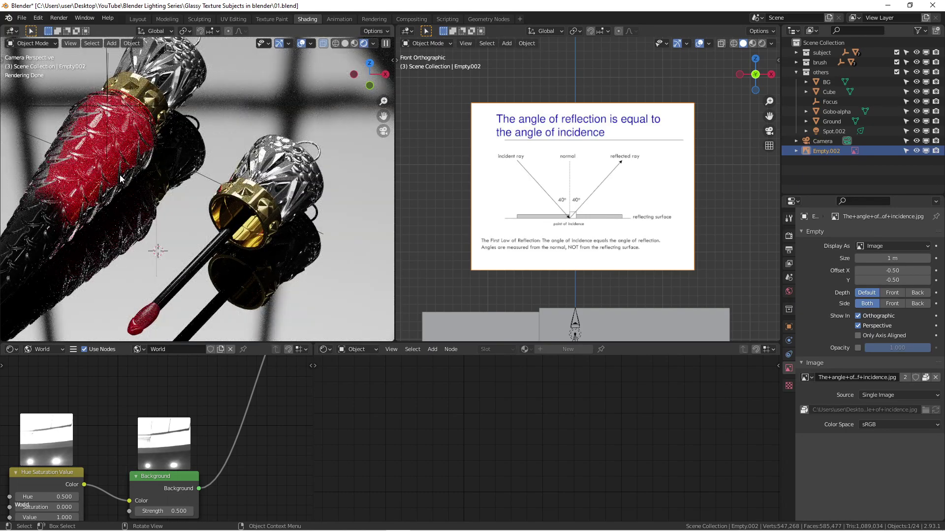
left_click(121, 178)
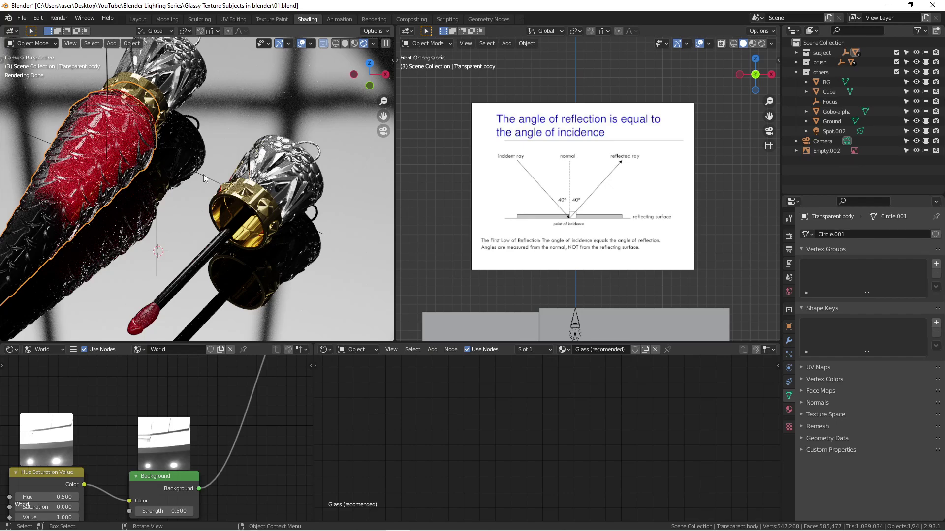
scroll(118, 167, "down", 2)
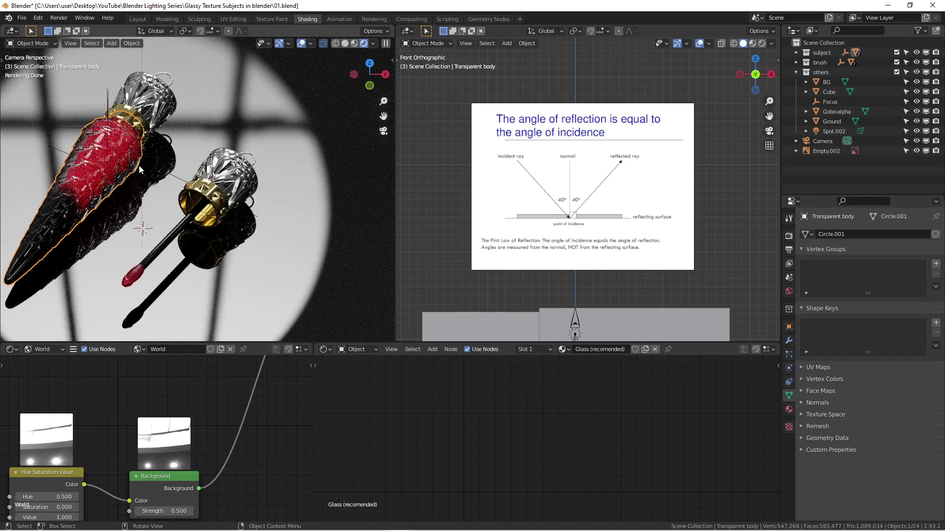
left_click(302, 246)
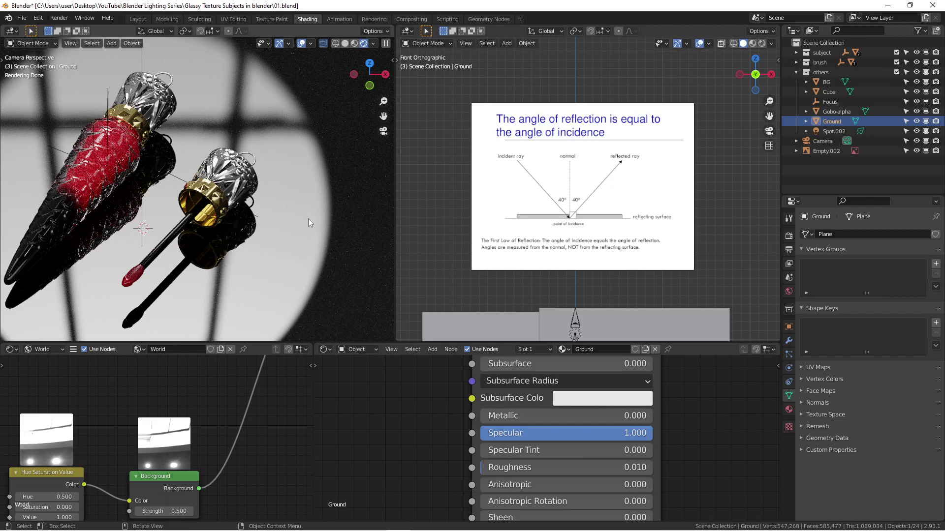
key("Home")
middle_click_drag(288, 196, 251, 197, "shift")
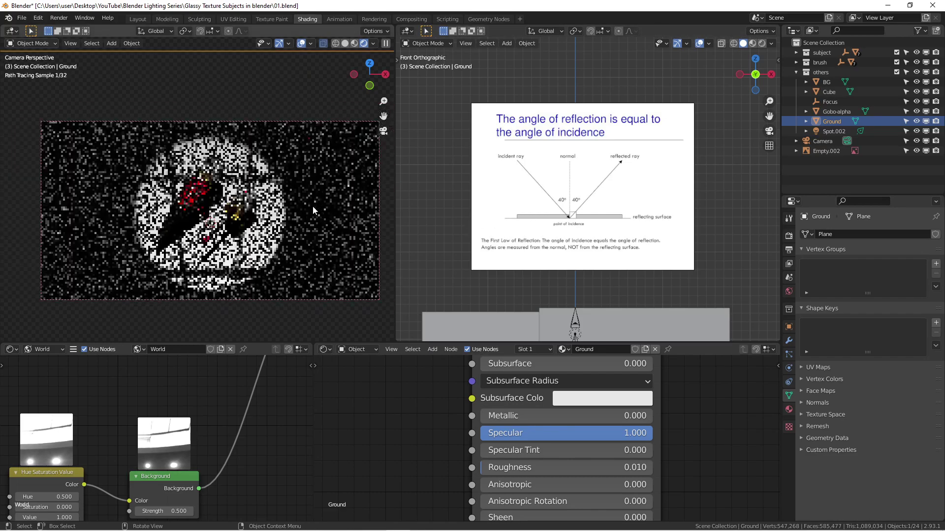
- Show the second viewport in Rendered shading with the whole lighting setup in perspective
scroll(312, 205, "down", 1)
scroll(464, 210, "down", 1)
scroll(465, 208, "down", 2)
middle_click_drag(465, 208, 604, 201)
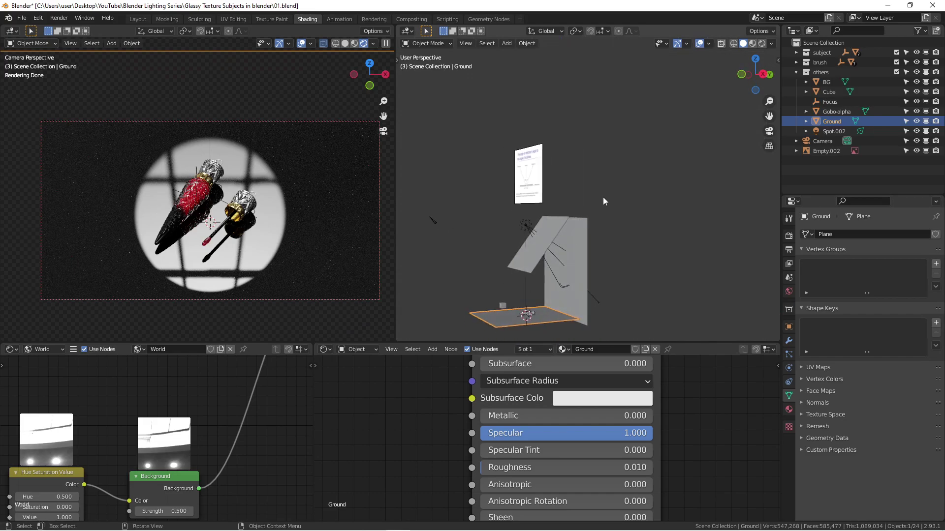
left_click(761, 43)
mouse_move(551, 268)
middle_mouse_down("shift")
mouse_move(573, 196)
mouse_move(539, 165)
middle_mouse_up("shift")
scroll(553, 216, "up", 3)
scroll(544, 207, "down", 1)
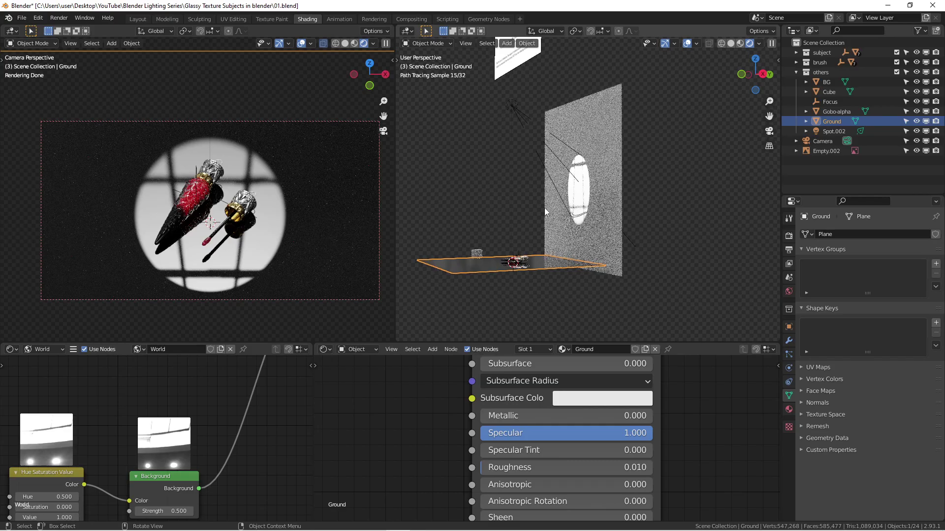
- Examine the Ground and BG planes in the rendered scene and compare their material settings
mouse_move(544, 208)
middle_mouse_down()
mouse_move(545, 256)
mouse_move(492, 280)
mouse_move(478, 270)
mouse_move(544, 256)
middle_mouse_up()
scroll(478, 270, "down", 2)
middle_click_drag(545, 256, 545, 266)
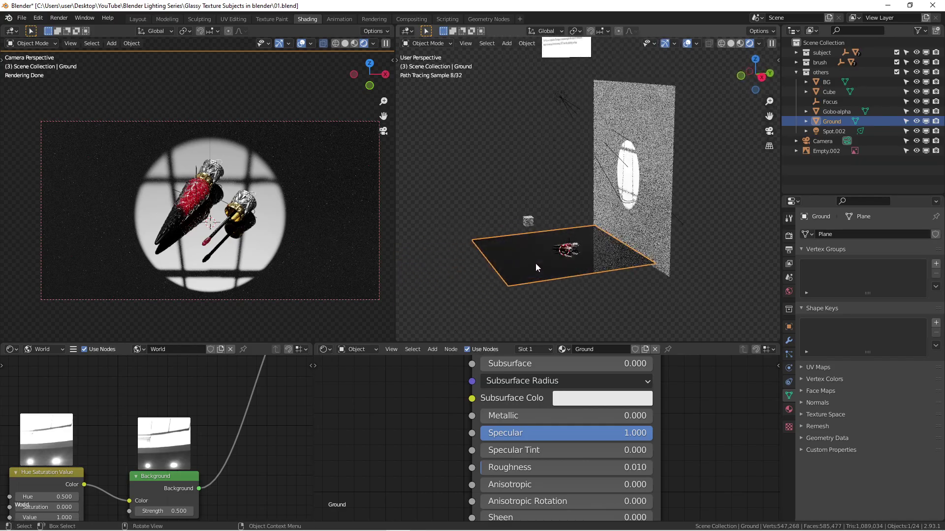
scroll(536, 263, "up", 4)
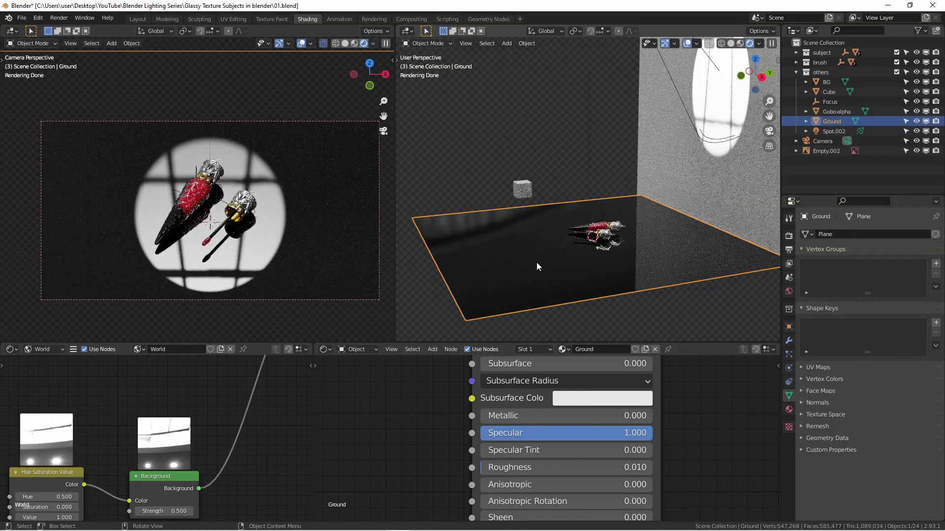
mouse_move(536, 190)
middle_mouse_down()
mouse_move(605, 226)
mouse_move(548, 238)
mouse_move(527, 223)
middle_mouse_up()
scroll(530, 221, "down", 5)
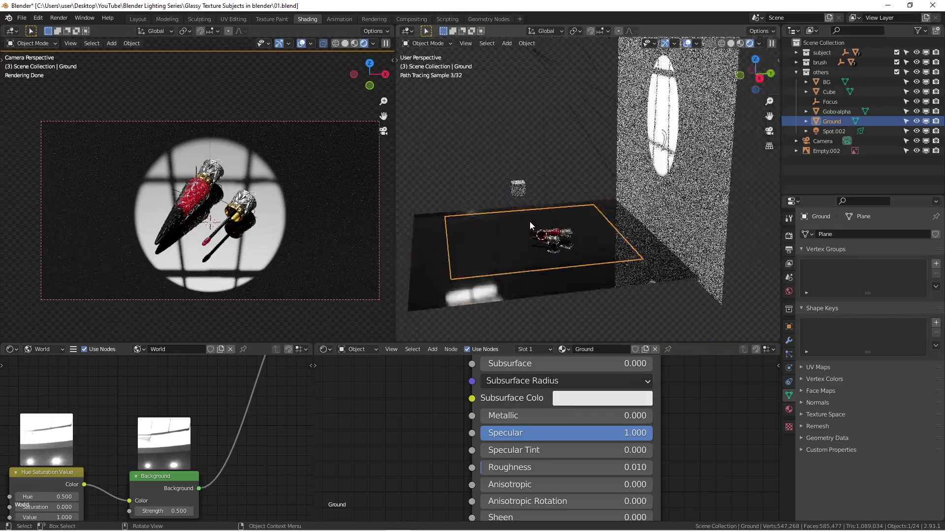
left_click(614, 81)
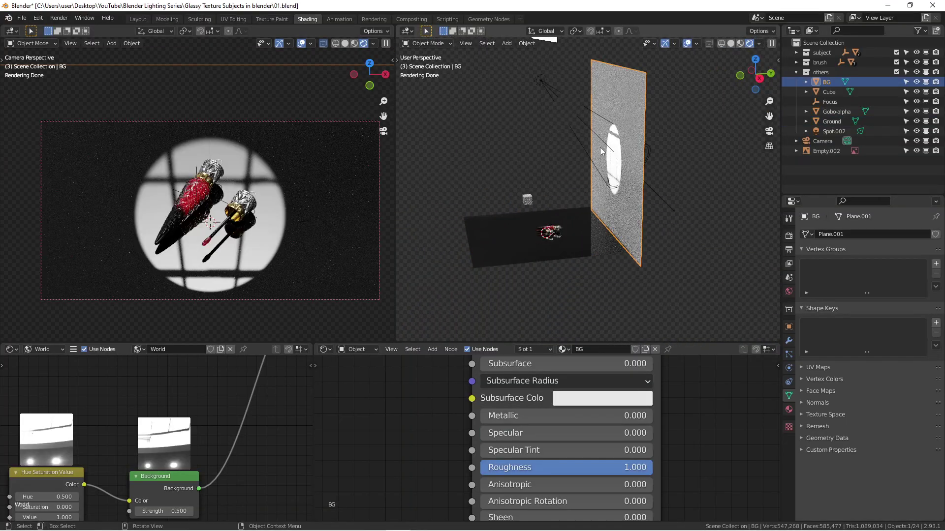
scroll(539, 472, "down", 1)
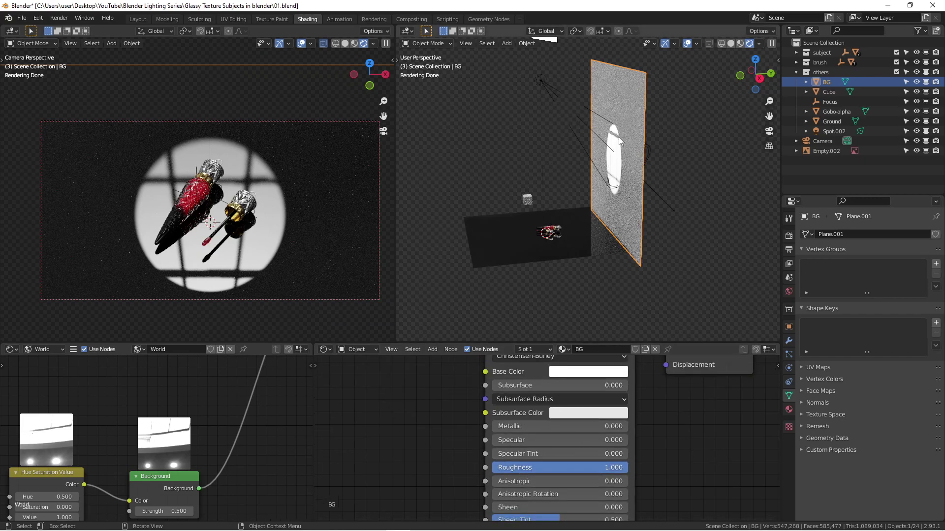
left_click(556, 253)
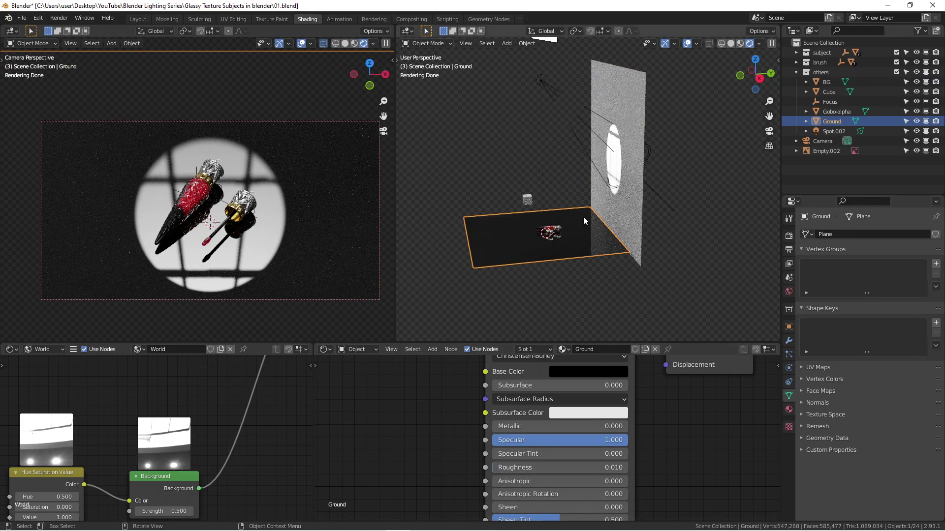
- Examine in Right Orthographic view how the Spot.002 light is aimed at the BG backdrop
scroll(576, 216, "up", 5)
middle_click_drag(577, 216, 563, 267)
scroll(556, 192, "down", 3)
key("KP_3")
scroll(555, 186, "down", 5)
scroll(596, 217, "up", 1)
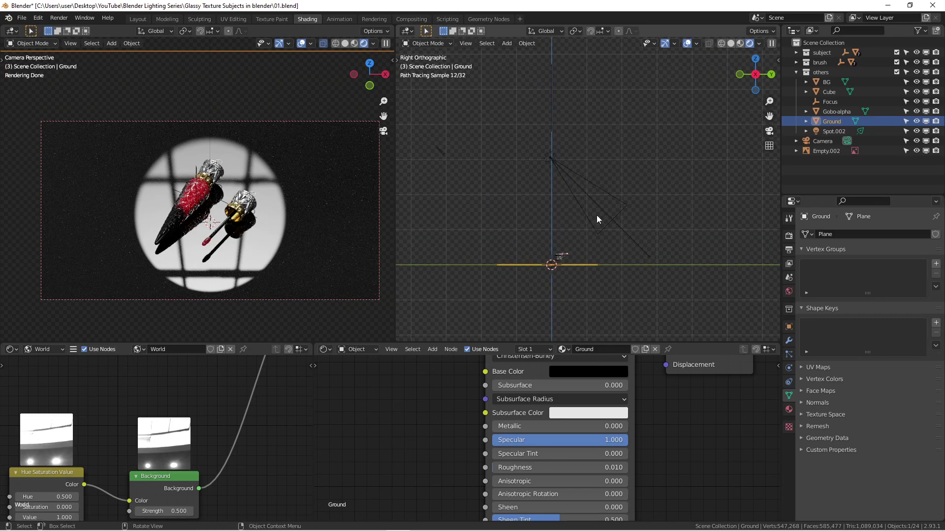
left_click(826, 83)
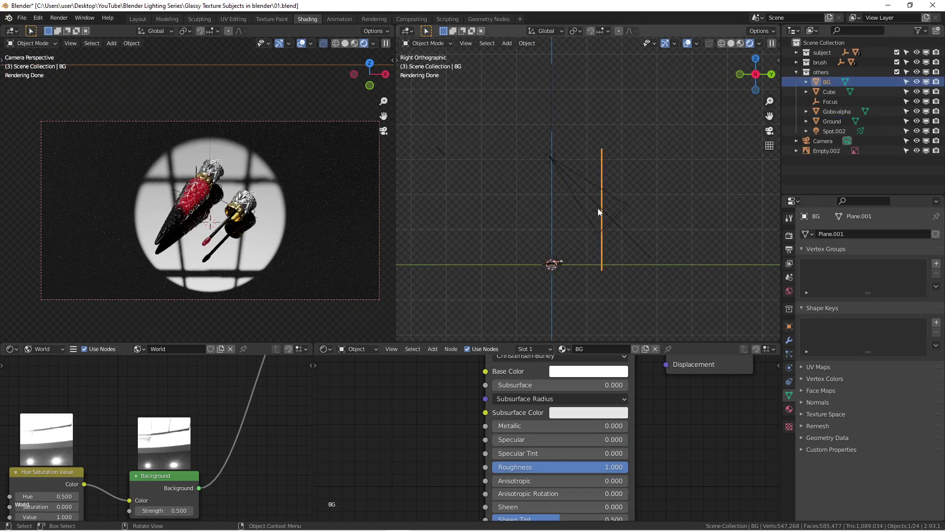
scroll(580, 235, "up", 2)
middle_click_drag(581, 235, 615, 240, "shift")
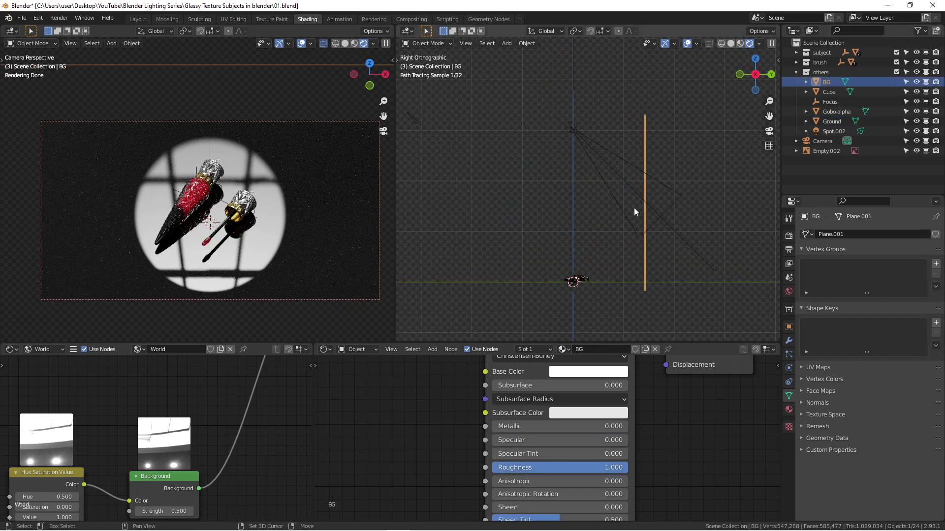
left_click(574, 129)
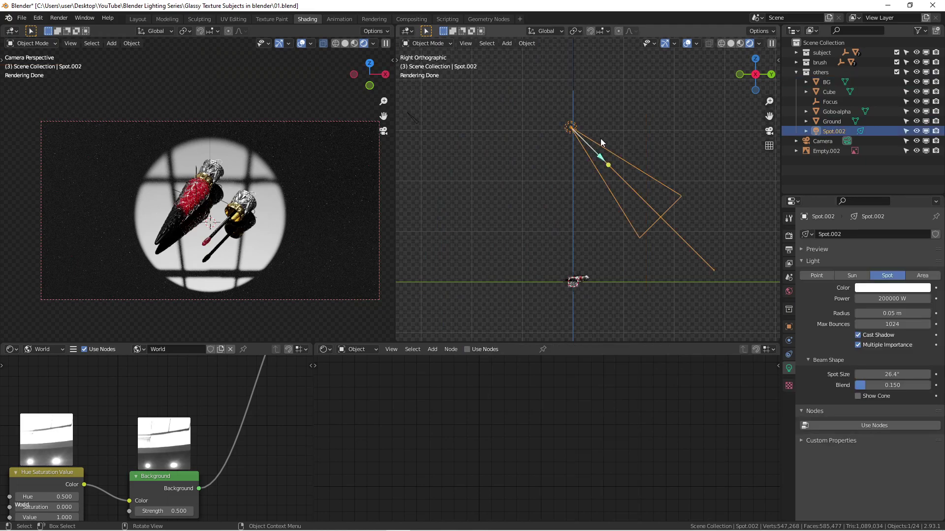
left_click(639, 188)
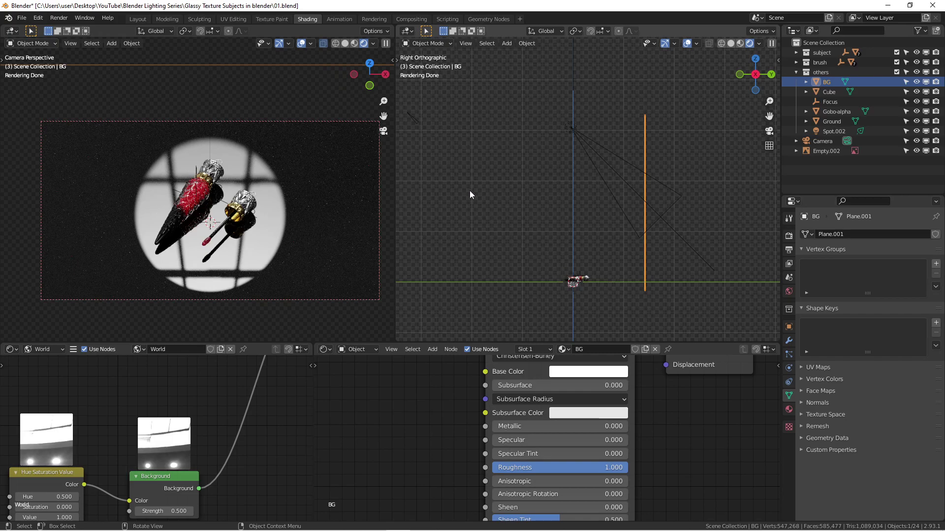
- Compare the positions and angles of the camera and the Spot.002 light in the side view
left_click(410, 115)
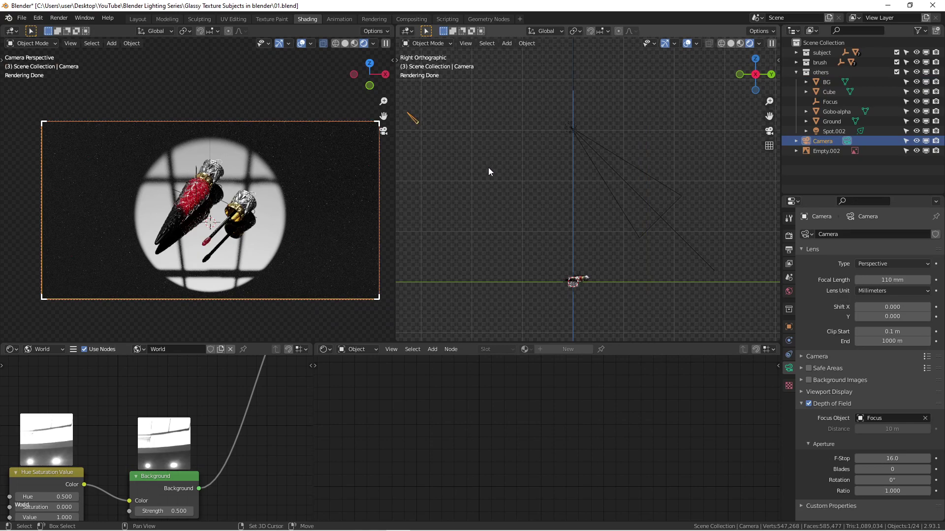
middle_click_drag(490, 168, 522, 184, "shift")
left_click(603, 143)
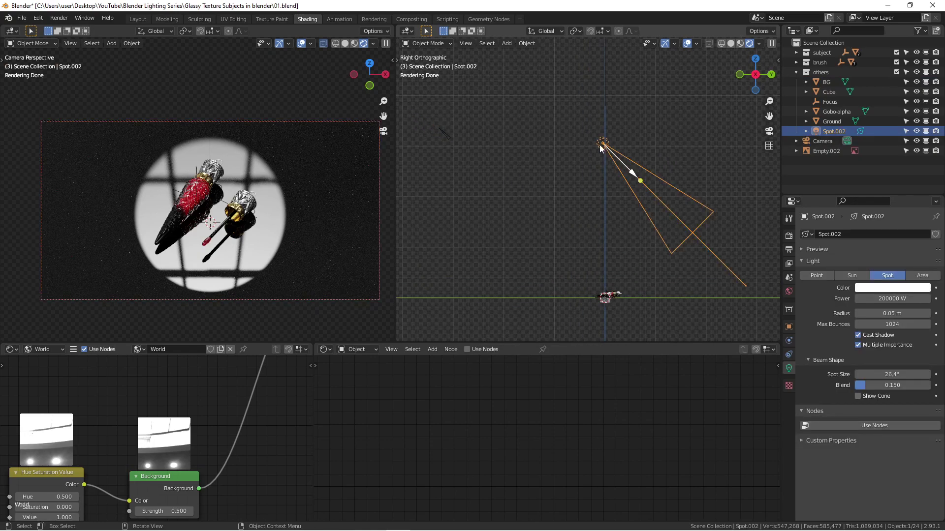
left_click(447, 137)
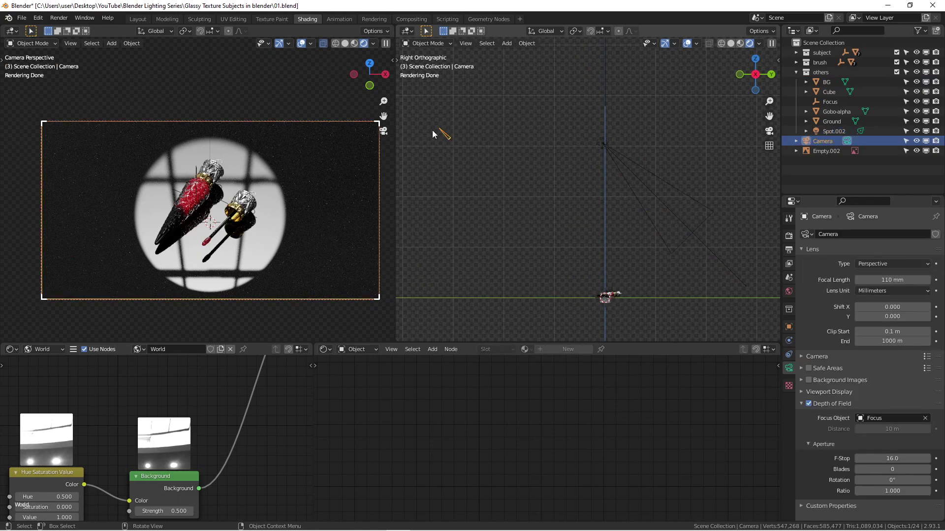
scroll(566, 142, "down", 2)
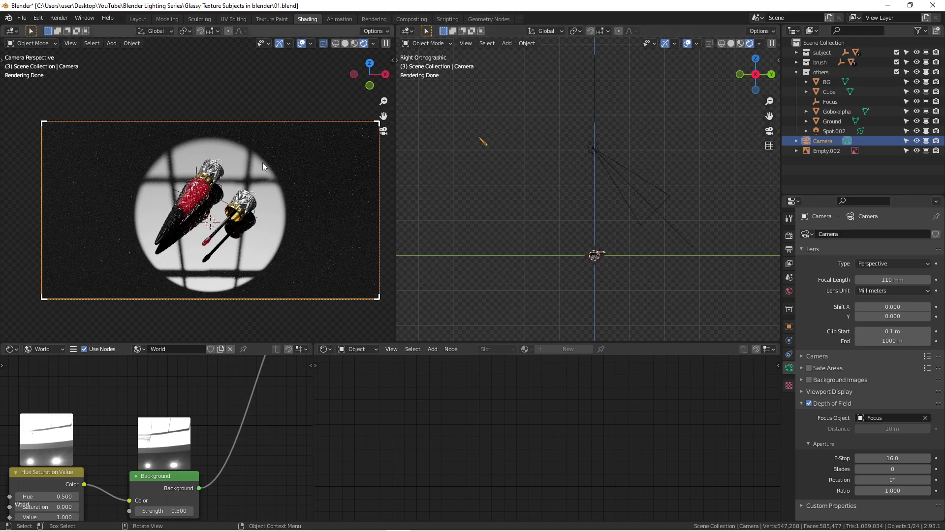
- Examine the backdrop's light pattern reflected in the Ground plane in both the perspective and camera views
mouse_move(671, 199)
middle_mouse_down()
mouse_move(680, 248)
mouse_move(616, 208)
mouse_move(657, 226)
mouse_move(521, 225)
mouse_move(539, 224)
middle_mouse_up()
left_click(657, 227)
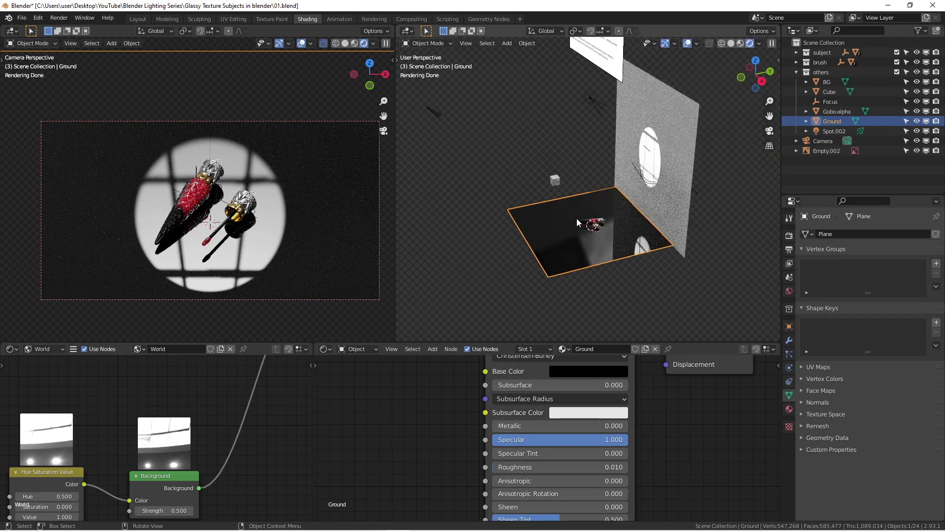
scroll(577, 218, "up", 3)
scroll(227, 185, "up", 2)
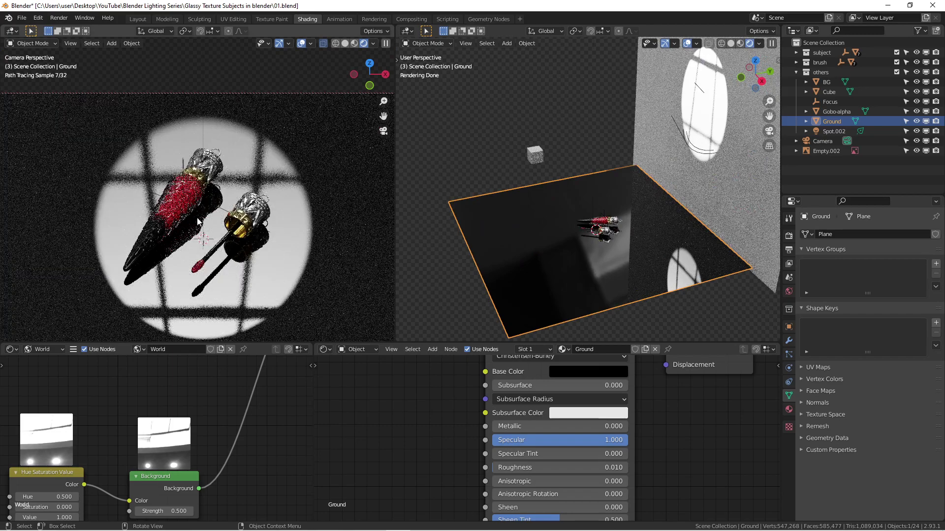
scroll(176, 232, "down", 3)
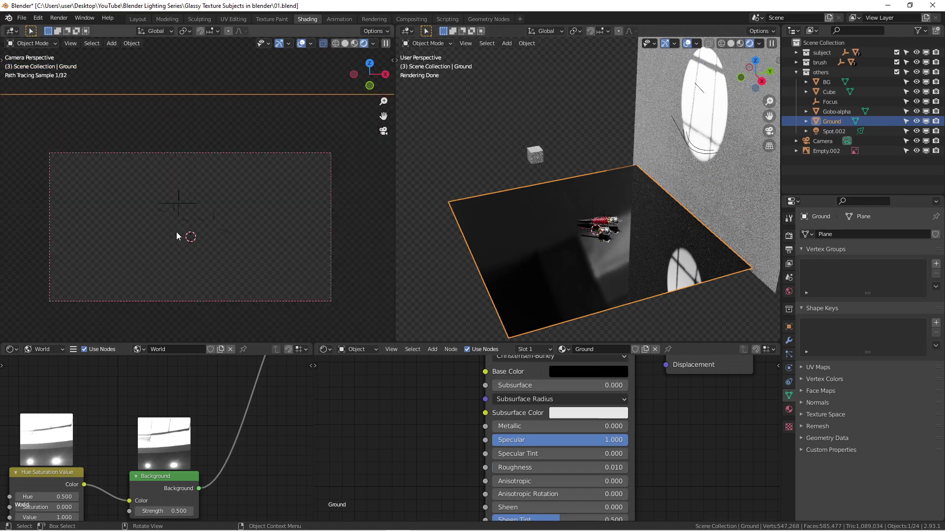
scroll(685, 146, "down", 2)
scroll(685, 147, "down", 2)
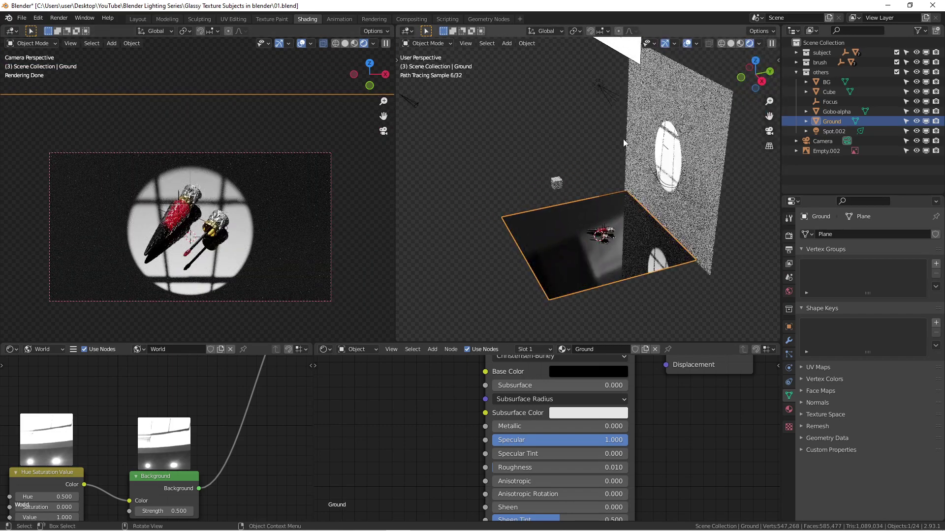
- Select the Spot.002 light and inspect its beam on the backdrop and the resulting pattern in the camera view
left_click(604, 99)
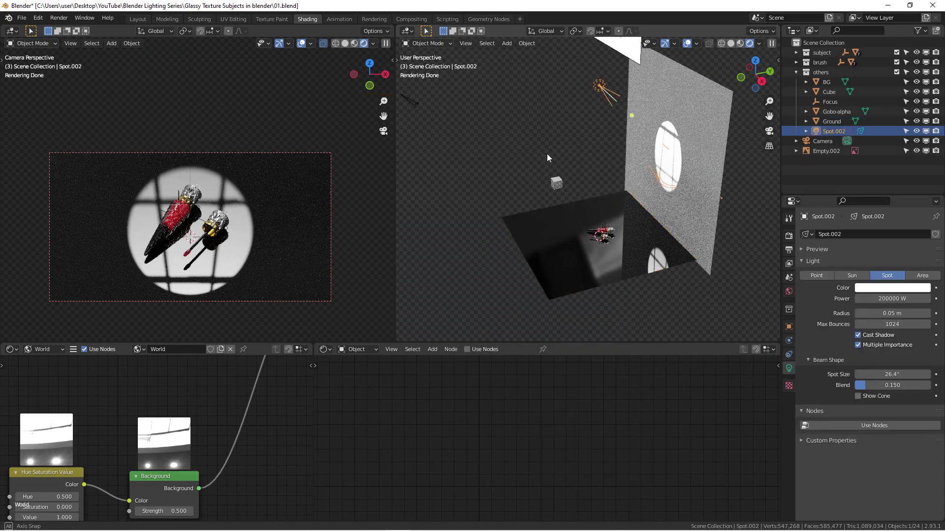
middle_click_drag(548, 154, 627, 107)
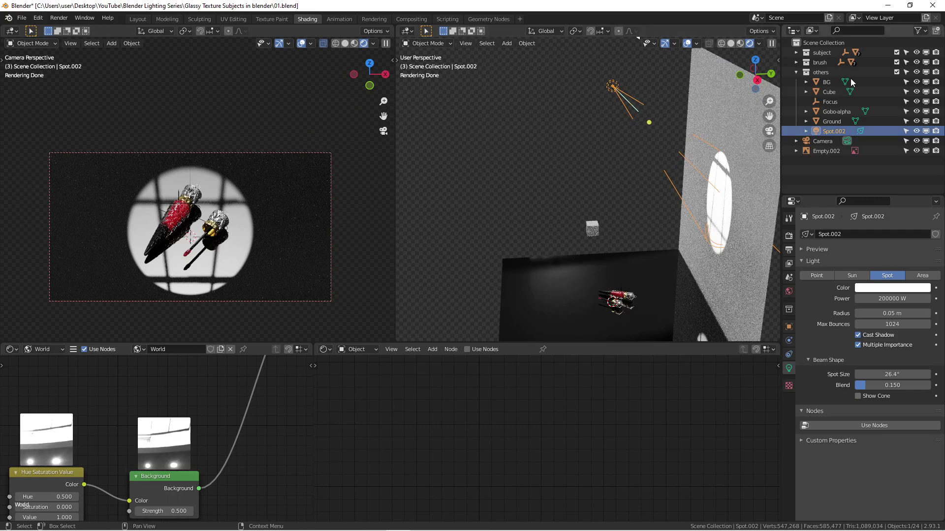
middle_click_drag(589, 164, 623, 153)
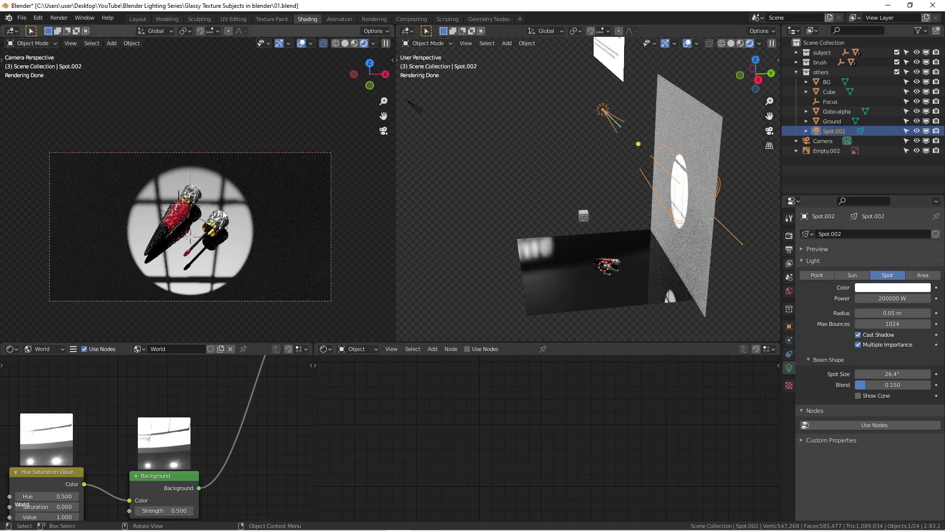
scroll(224, 215, "up", 3)
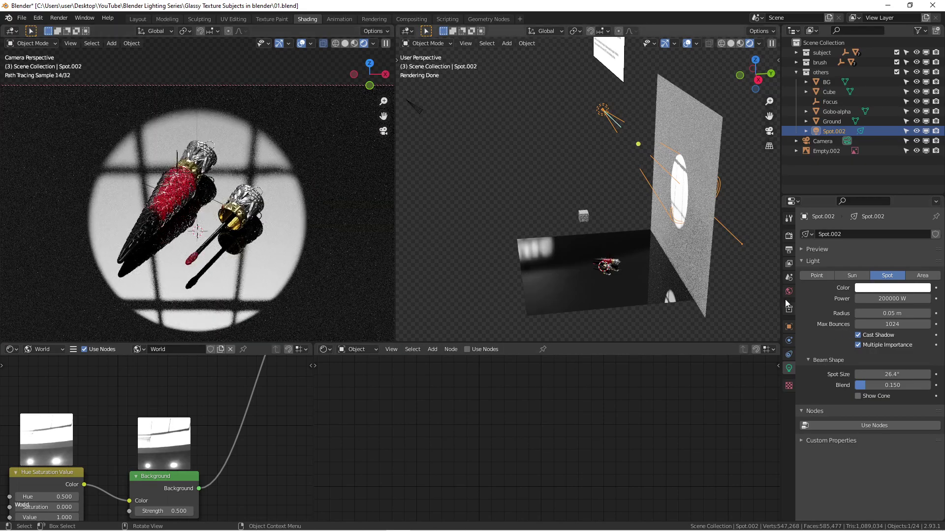
- Compare the gobo pattern's sharpness with the Spot.002 light's radius at 0.37 m and at 0 m
left_click_drag(887, 313, 914, 313)
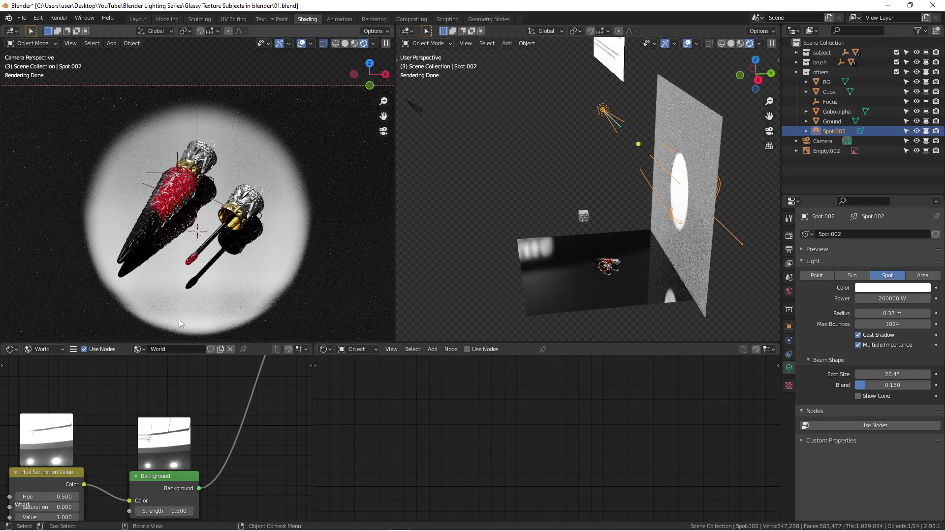
scroll(617, 176, "down", 2)
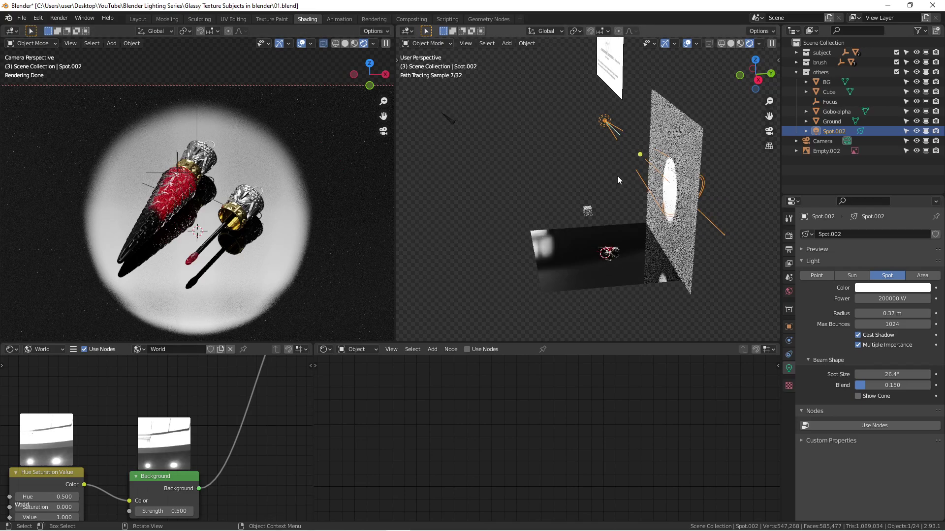
left_click_drag(890, 314, 868, 314)
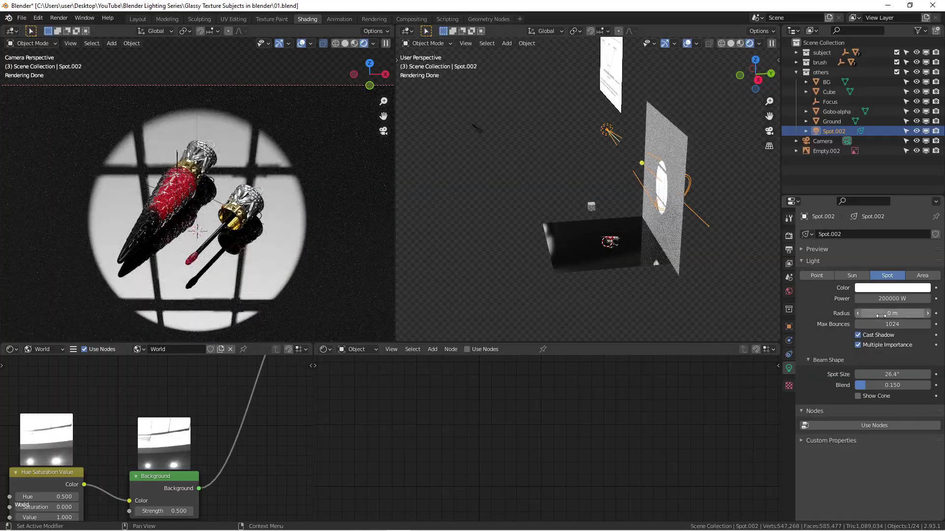
- Select the Gobo-alpha plane and enable its Camera ray visibility in the object's visibility settings
scroll(592, 172, "up", 3)
mouse_move(658, 125)
middle_mouse_down()
mouse_move(666, 128)
mouse_move(599, 101)
mouse_move(615, 99)
middle_mouse_up()
left_click(835, 111)
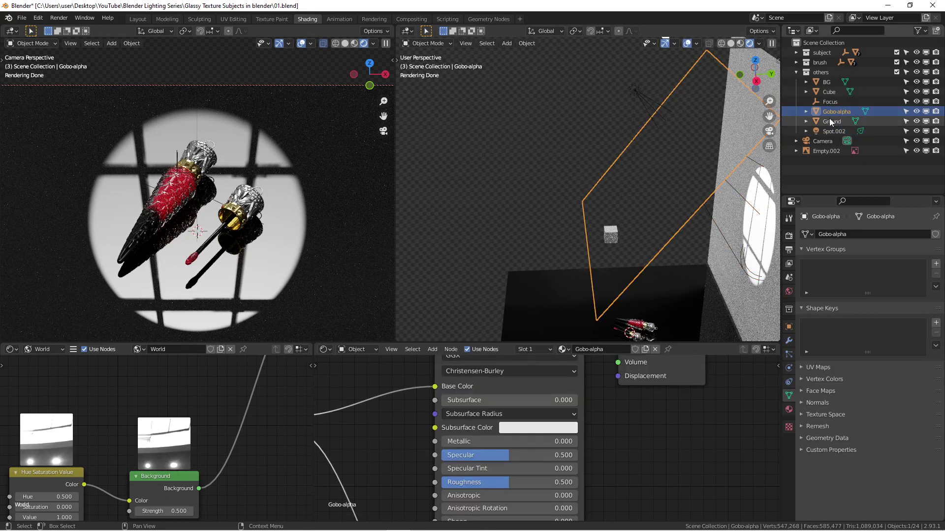
mouse_move(653, 132)
middle_mouse_down()
mouse_move(553, 150)
mouse_move(627, 132)
mouse_move(691, 138)
mouse_move(681, 141)
middle_mouse_up()
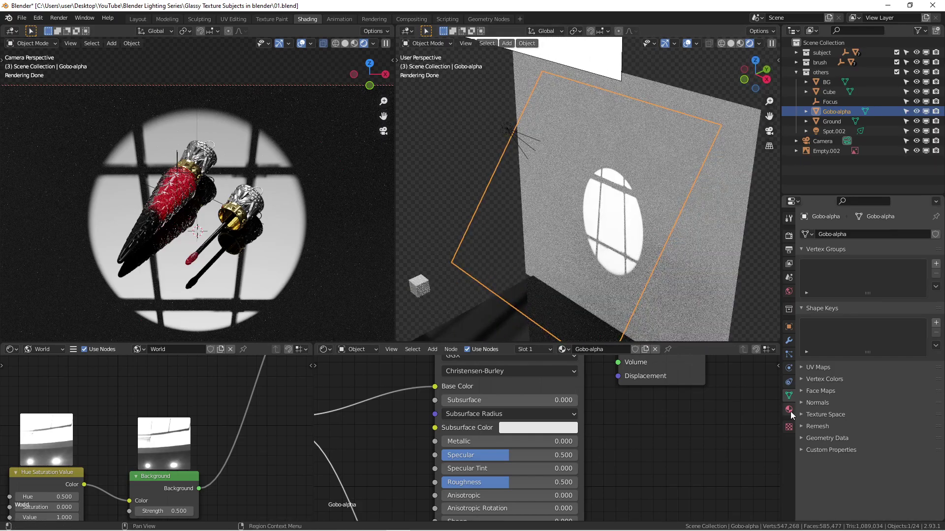
left_click(789, 326)
scroll(836, 384, "down", 5)
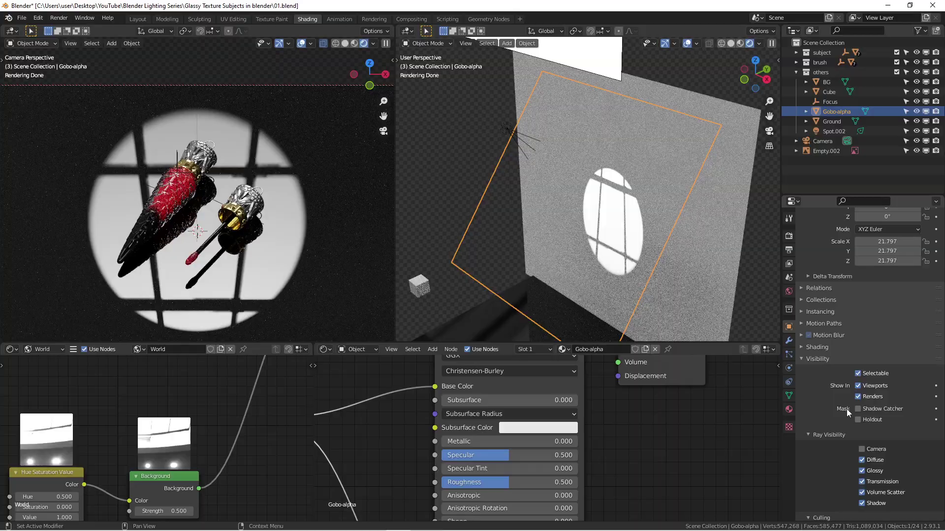
left_click(862, 449)
- Examine the round gobo patterns on the Gobo-alpha plane and how the spot light passes through the window pattern onto the backdrop
middle_click_drag(615, 197, 641, 206)
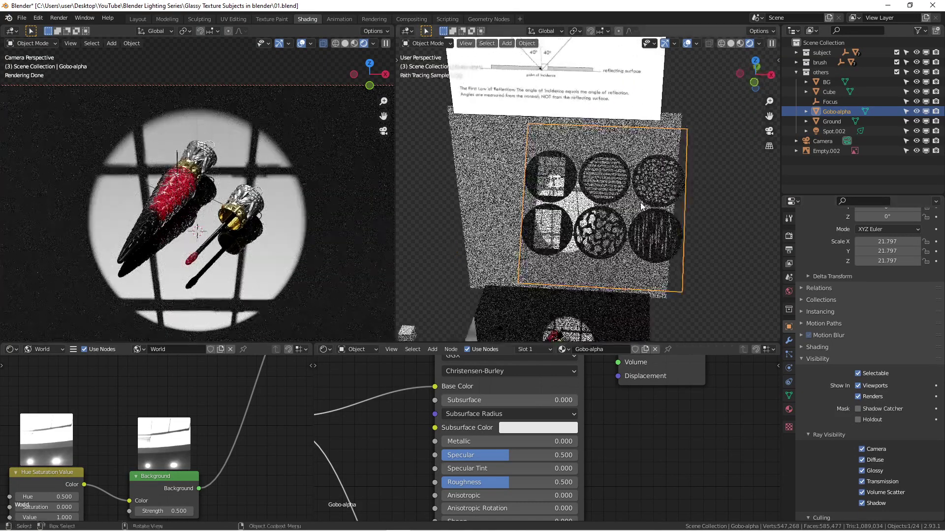
scroll(641, 203, "up", 2)
left_click(659, 195)
left_click(678, 232)
mouse_move(678, 232)
middle_mouse_down()
mouse_move(684, 242)
mouse_move(726, 231)
mouse_move(657, 200)
mouse_move(688, 190)
mouse_move(602, 200)
mouse_move(520, 165)
middle_mouse_up()
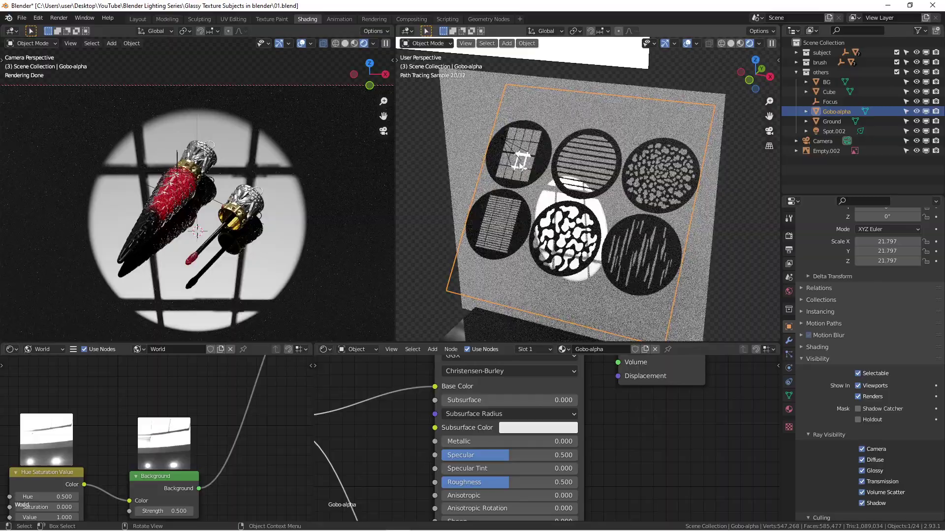
scroll(520, 165, "up", 5)
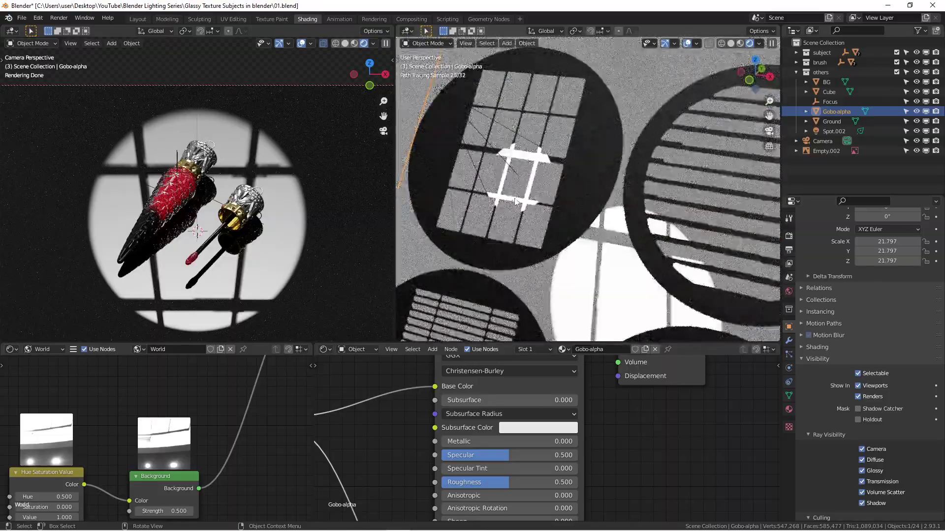
scroll(516, 202, "down", 5)
mouse_move(515, 202)
middle_mouse_down()
mouse_move(678, 270)
mouse_move(627, 233)
mouse_move(681, 247)
middle_mouse_up()
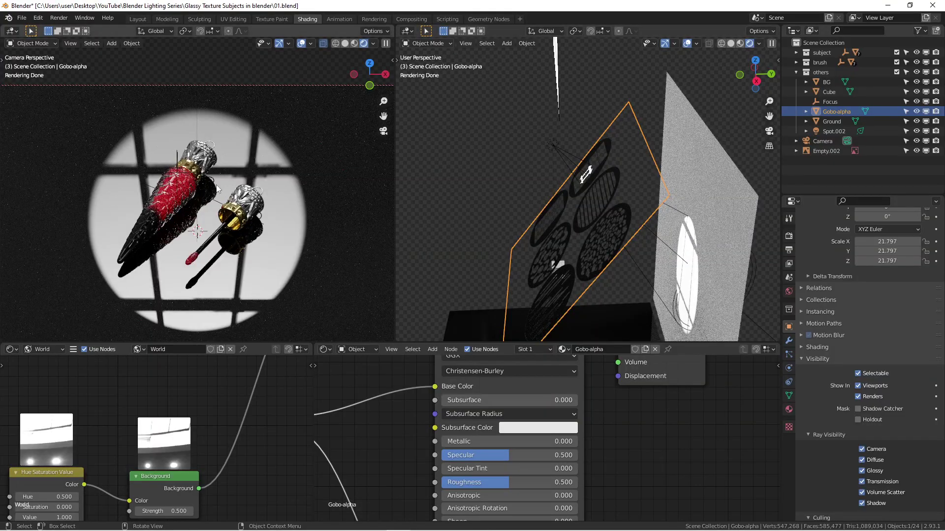
middle_click_drag(492, 191, 615, 212)
scroll(650, 217, "up", 3)
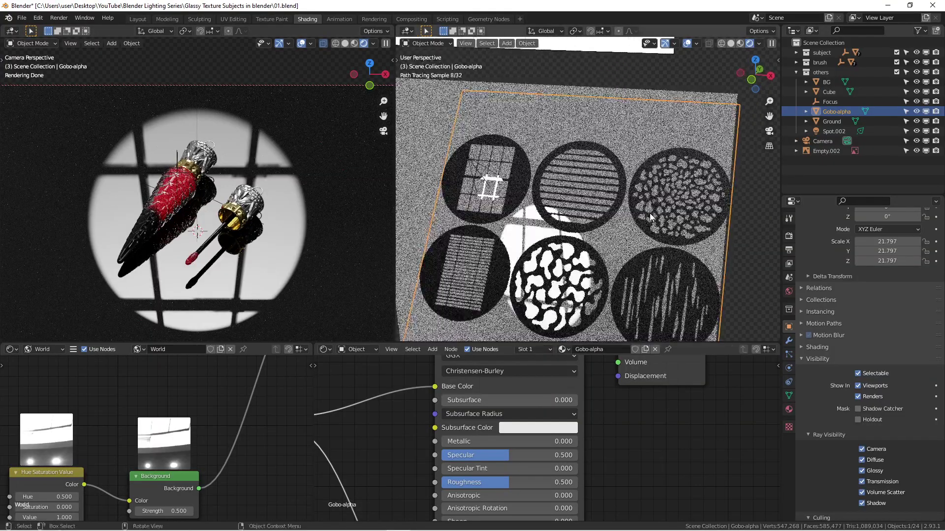
scroll(665, 211, "down", 3)
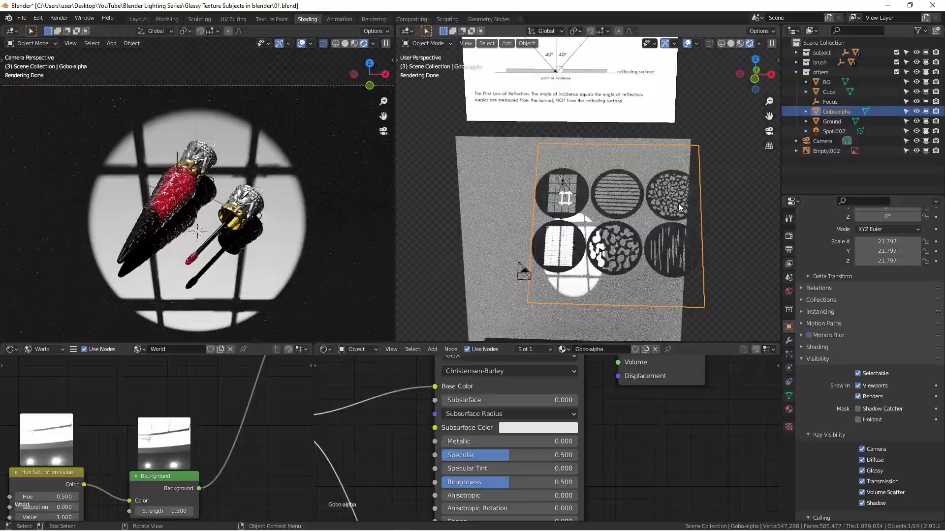
- Move the Gobo-alpha plane -13.884 m along the global X axis so the light passes through the cell-shaped gobo
key("g")
key("x")
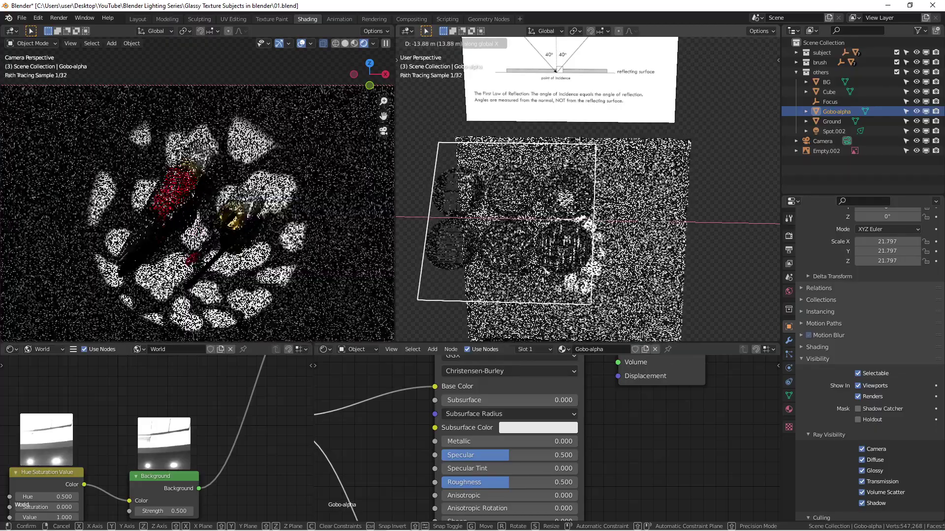
left_click(693, 232)
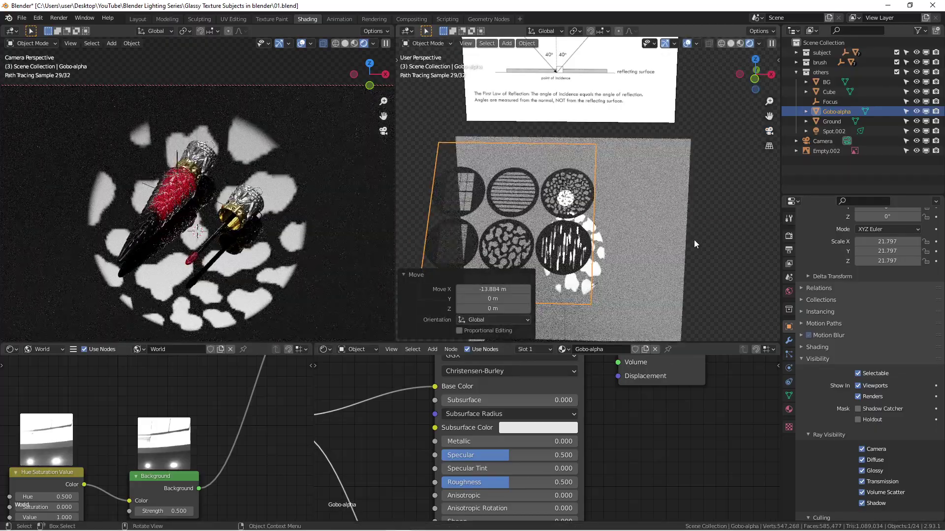
left_click(694, 244)
middle_click_drag(584, 228, 519, 223)
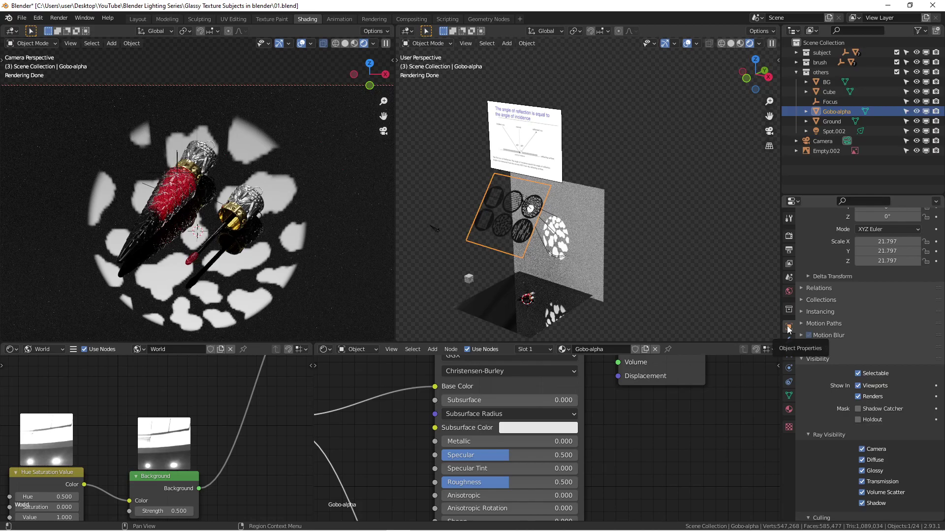
- Disable the Camera ray visibility of the Gobo-alpha plane and check the pattern on the backdrop
left_click(861, 449)
scroll(547, 209, "up", 5)
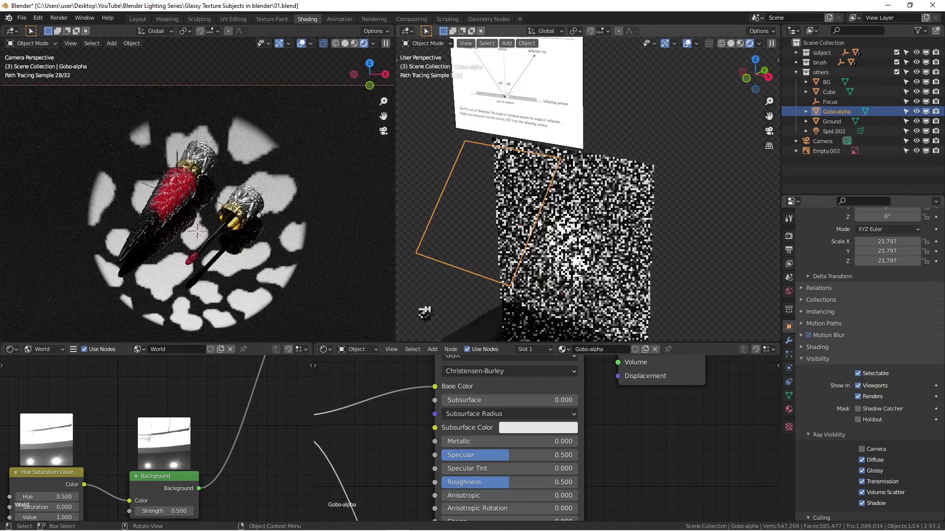
scroll(541, 202, "up", 2)
scroll(528, 193, "down", 5)
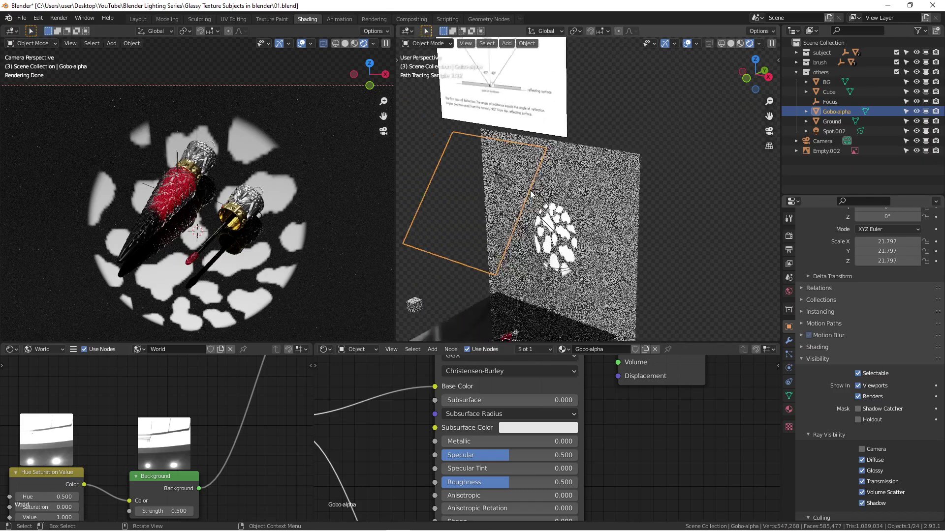
middle_click_drag(529, 194, 520, 197)
scroll(522, 197, "down", 1)
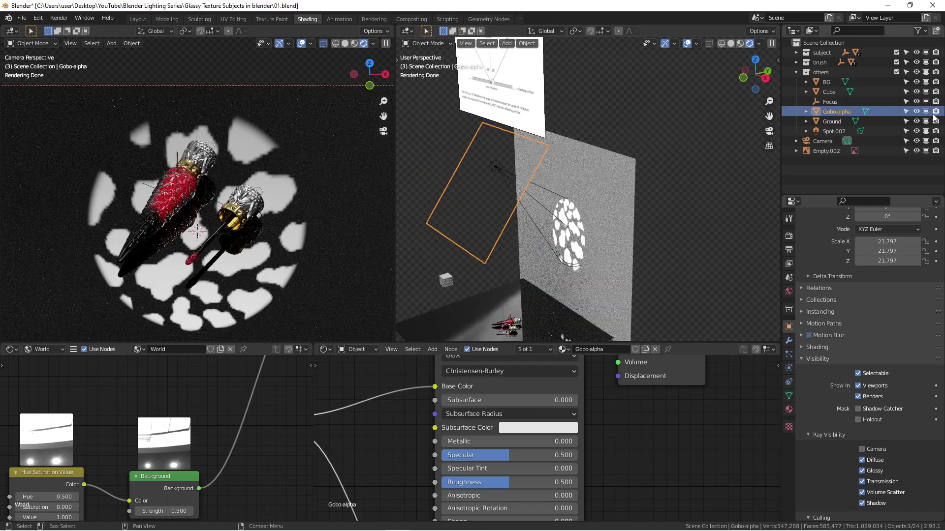
- Hide the Gobo-alpha plane in the viewport and select the Spot.002 light
left_click(916, 113)
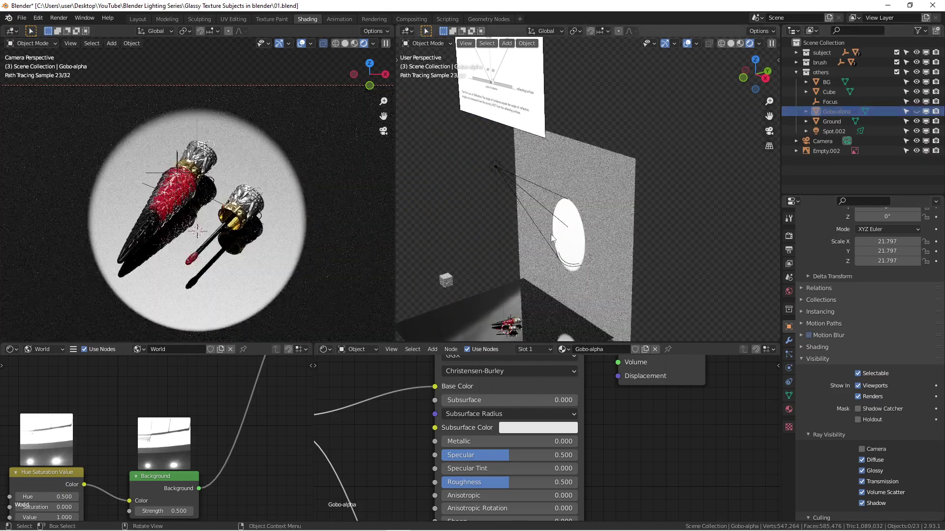
left_click(832, 131)
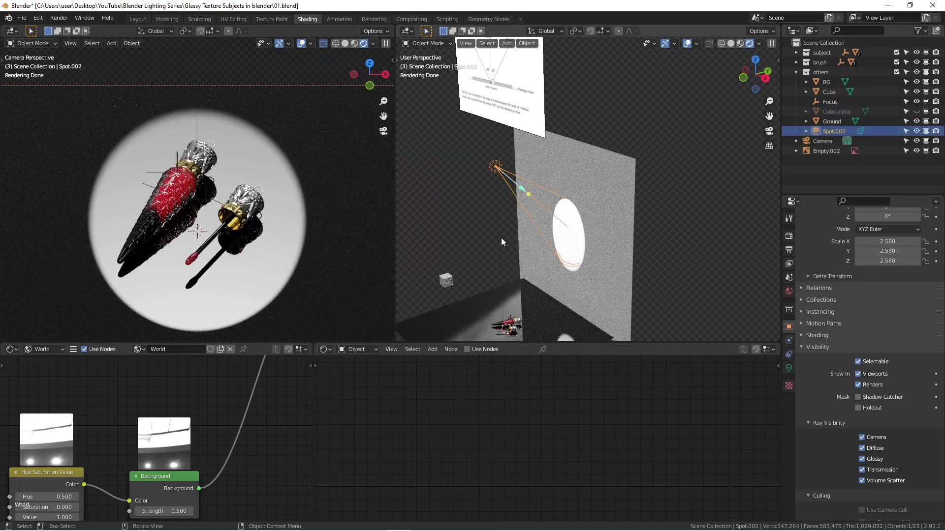
scroll(501, 237, "down", 2)
scroll(537, 295, "down", 1)
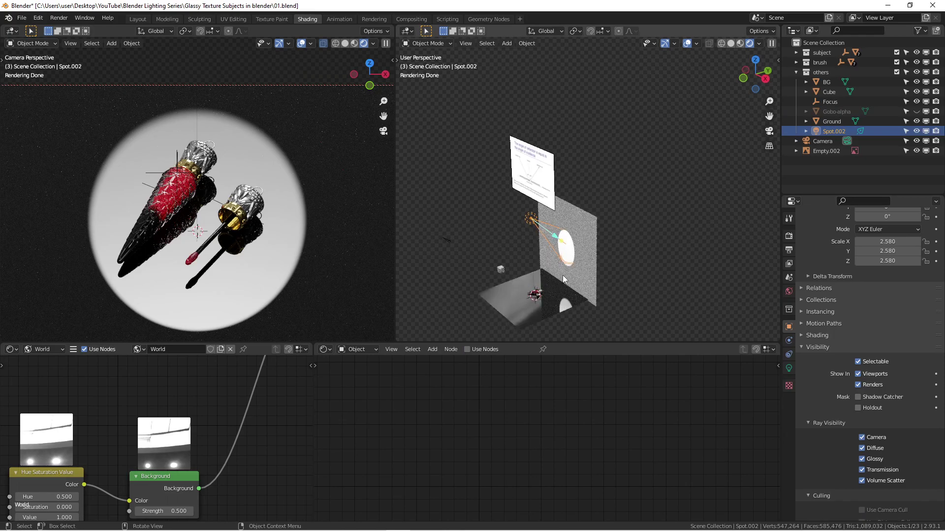
scroll(531, 295, "up", 6)
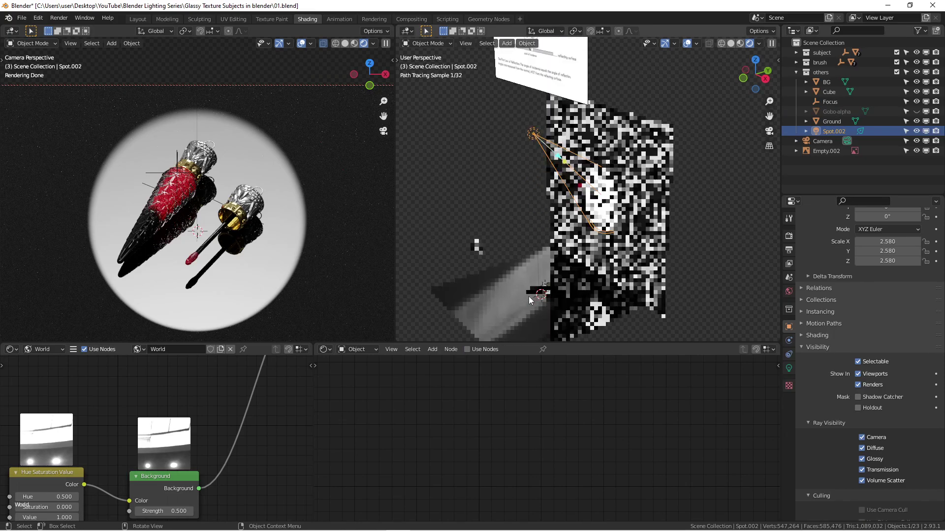
scroll(558, 268, "down", 6)
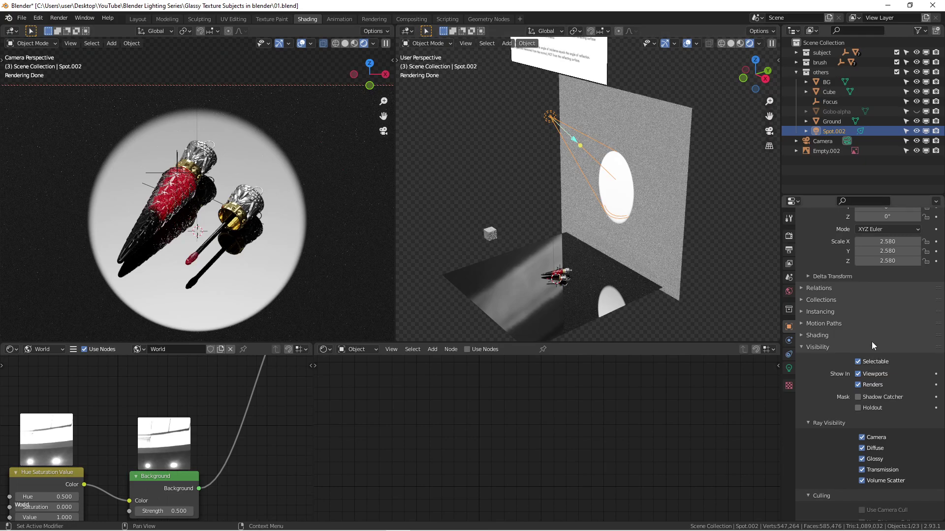
- Soften the edge of the Spot.002 light by raising its radius to 0.56 m and finally 1.36 m
left_click(789, 369)
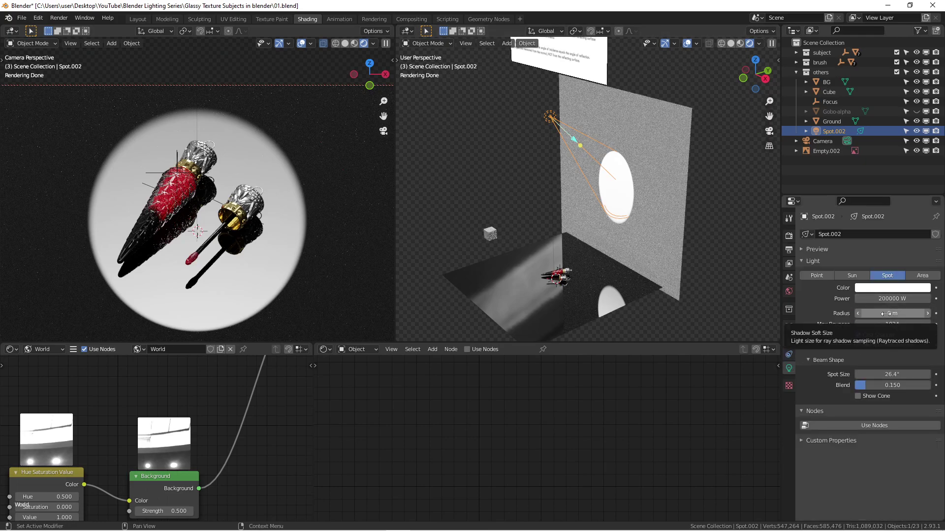
left_click_drag(892, 313, 924, 313)
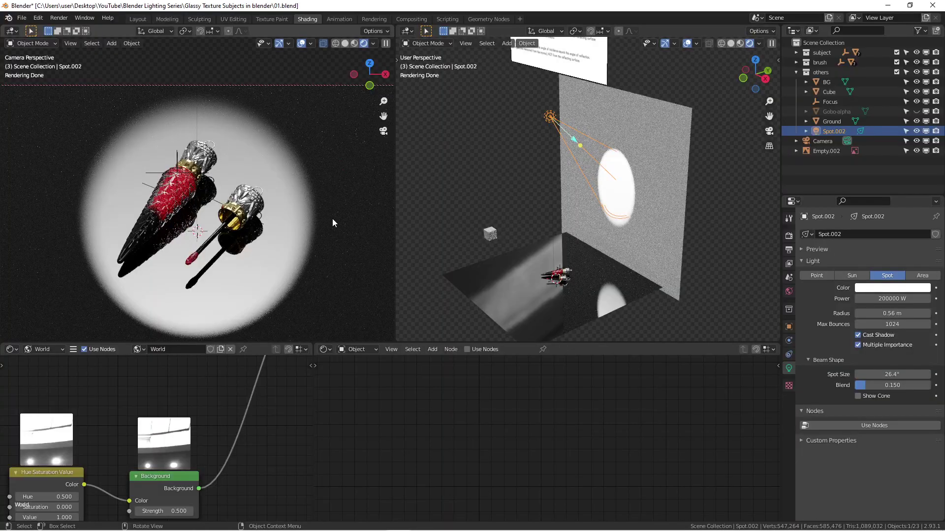
left_click_drag(878, 313, 924, 313)
scroll(235, 211, "down", 3)
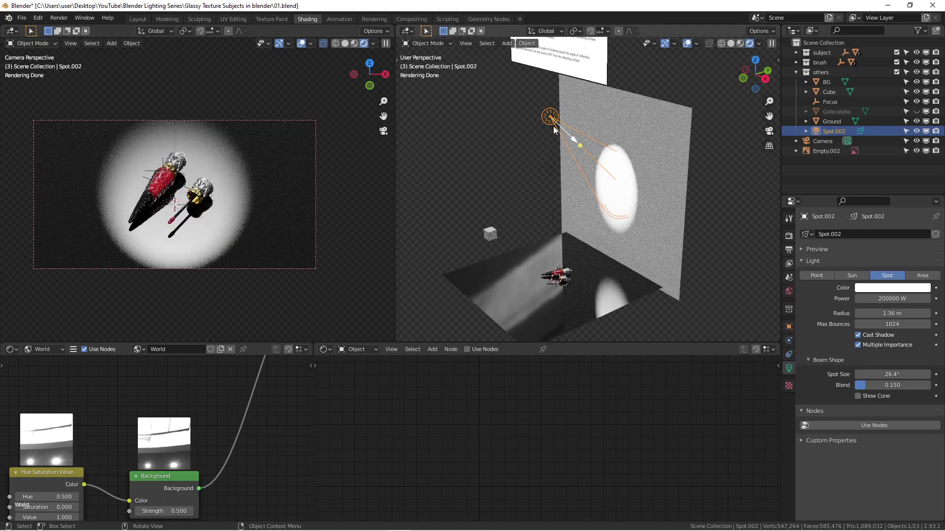
- Narrow the Spot.002 light's beam to a spot size of 23.9°
scroll(553, 129, "up", 3)
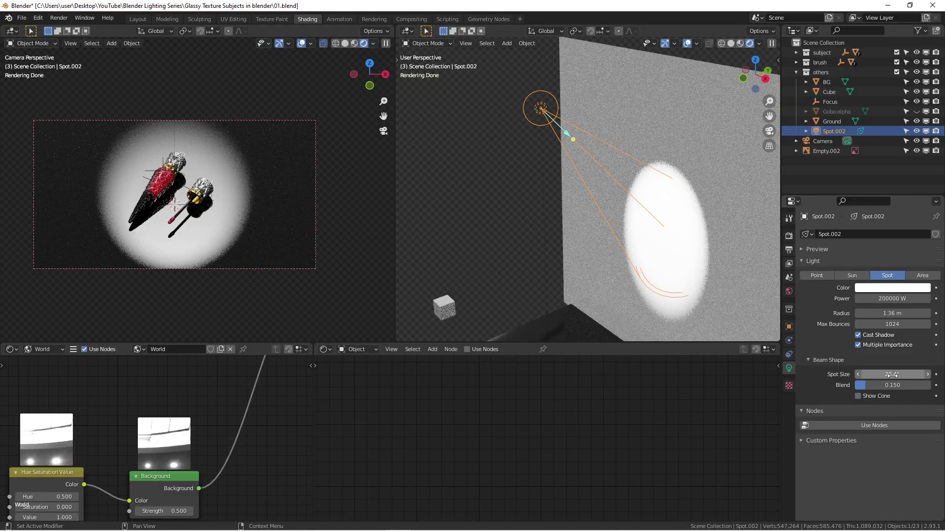
left_click_drag(892, 375, 892, 374)
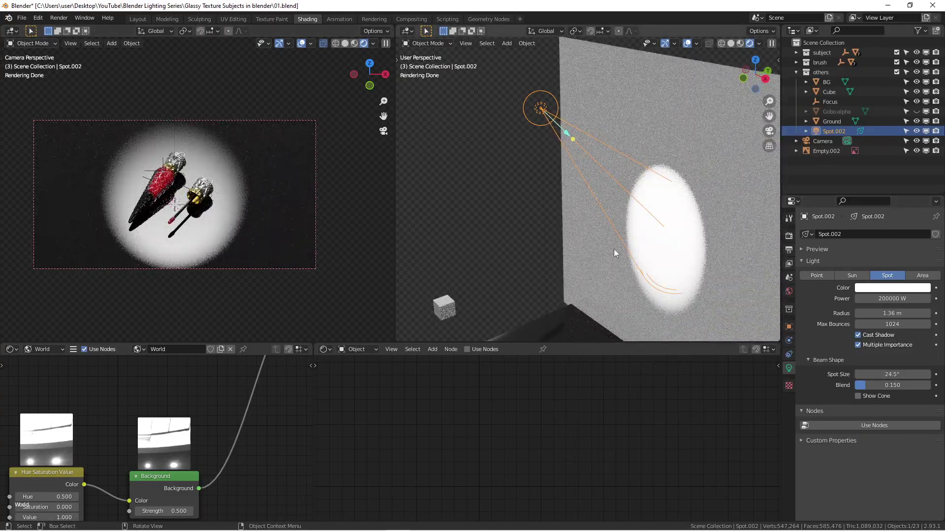
left_click_drag(885, 372, 884, 373)
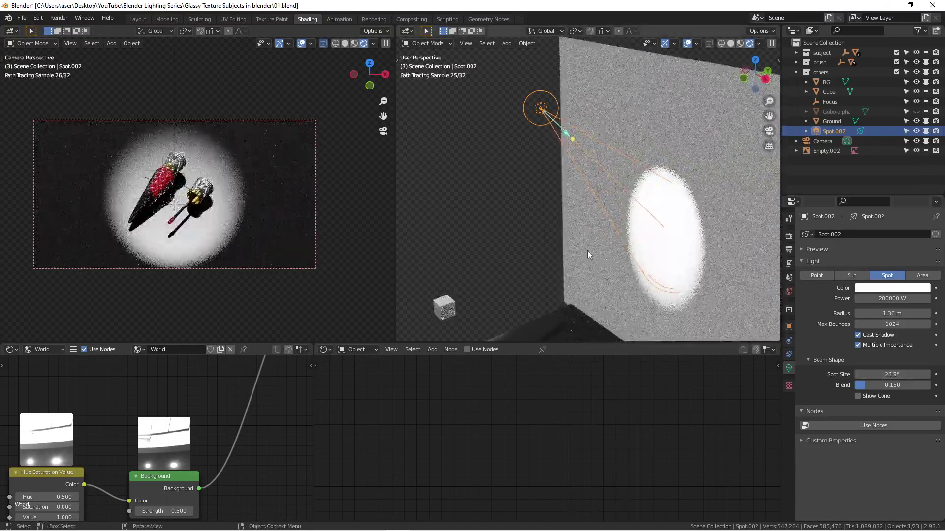
- Examine the soft light circle reflected in the Ground plane beside the cosmetic product from other viewing angles
mouse_move(587, 250)
middle_mouse_down()
mouse_move(533, 232)
mouse_move(562, 228)
mouse_move(574, 252)
mouse_move(571, 188)
mouse_move(595, 215)
mouse_move(613, 285)
mouse_move(696, 298)
mouse_move(566, 305)
mouse_move(622, 217)
mouse_move(604, 256)
middle_mouse_up()
scroll(579, 174, "up", 4)
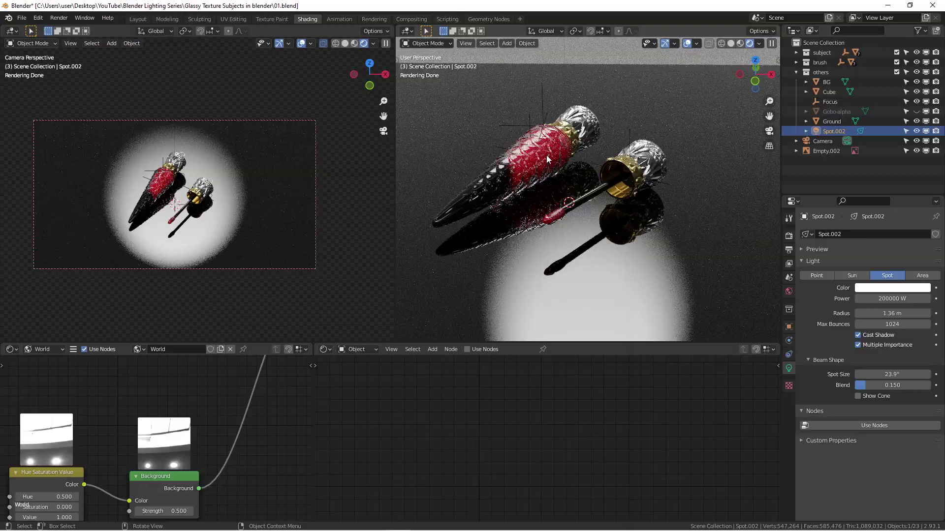
scroll(508, 155, "down", 3)
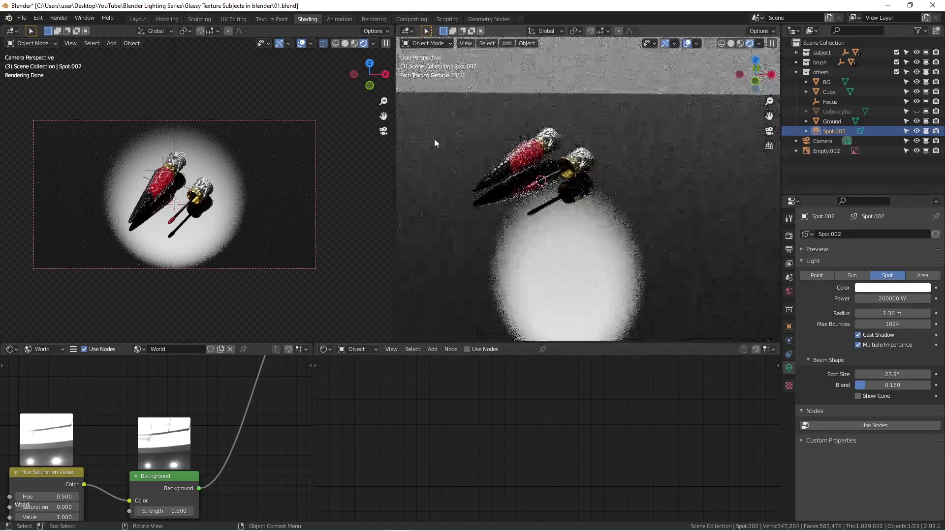
middle_click_drag(506, 156, 613, 208)
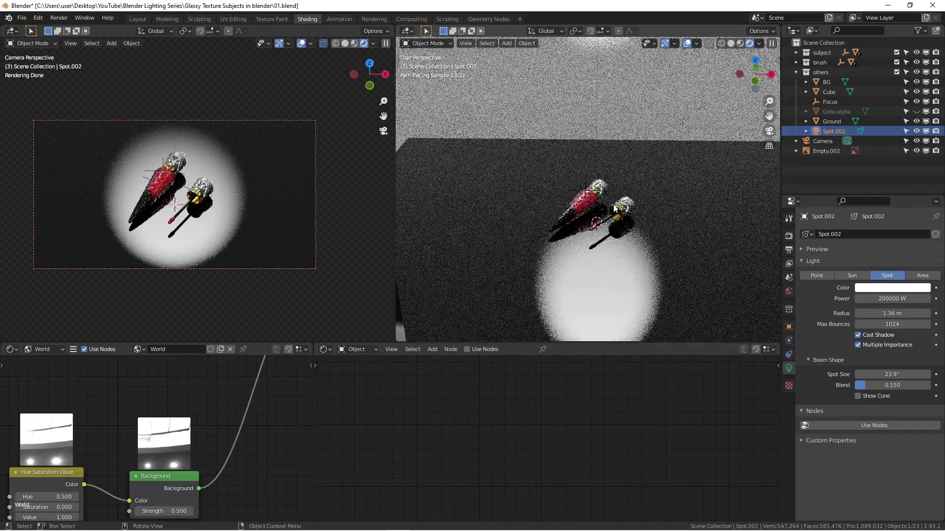
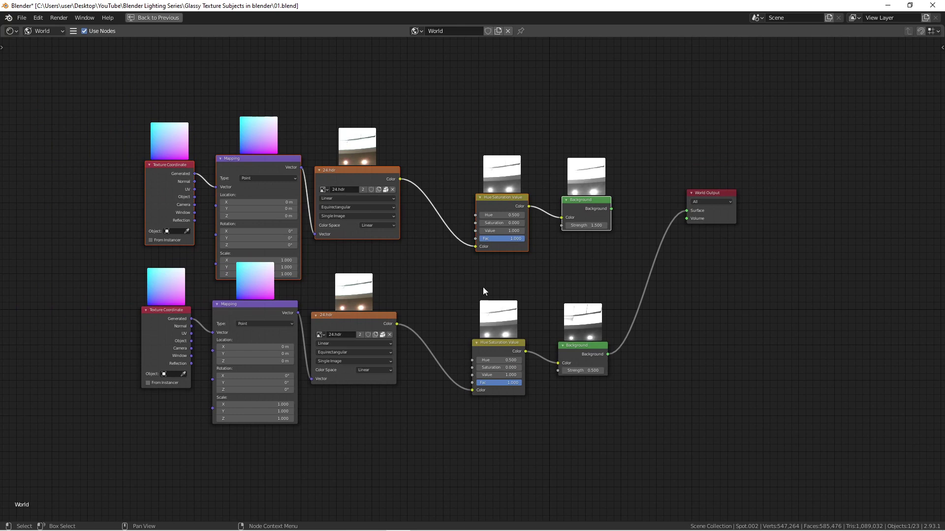
- Delete the selected duplicate chain of HDRI background nodes from the World node tree and return to the full Shading layout
key("x")
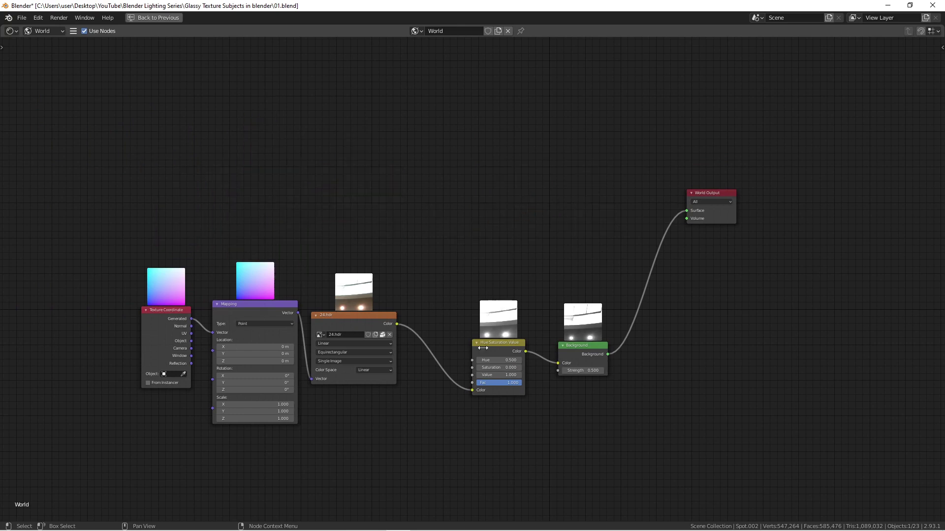
scroll(592, 370, "up", 1)
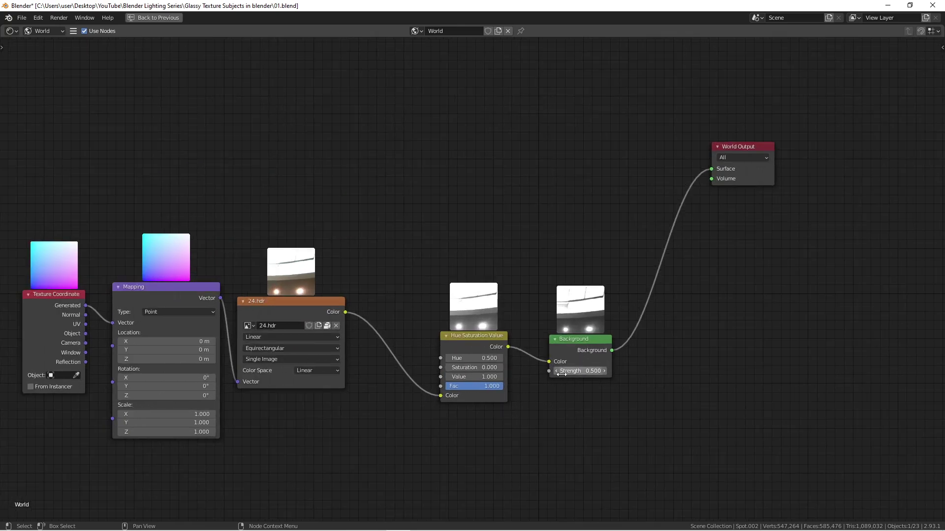
scroll(560, 375, "down", 1)
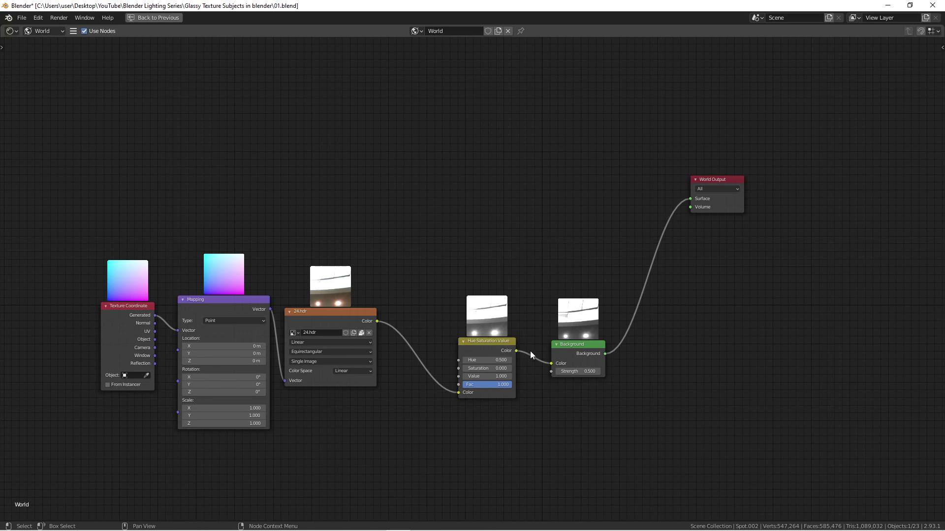
key("ctrl+space")
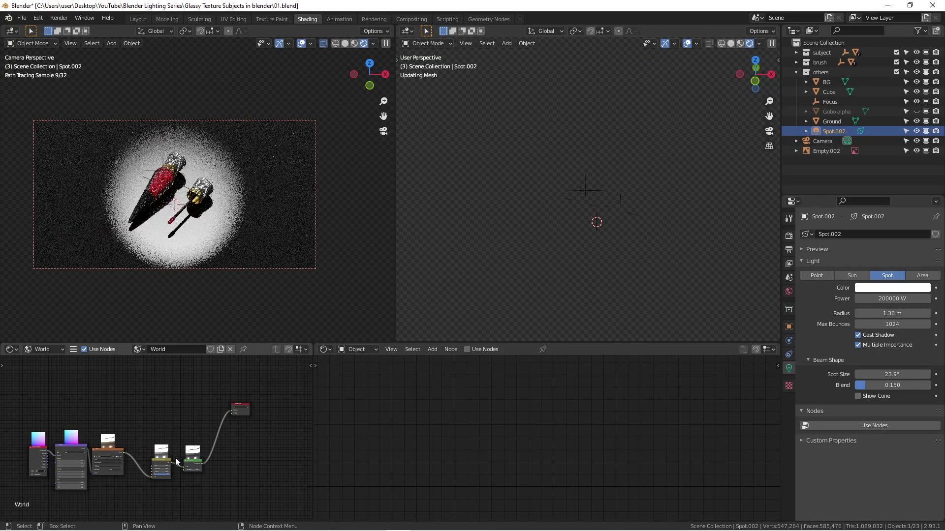
- Examine the 24.hdr, Hue Saturation Value and Background nodes alongside the rendered cosmetic product in the camera view
scroll(178, 456, "up", 8)
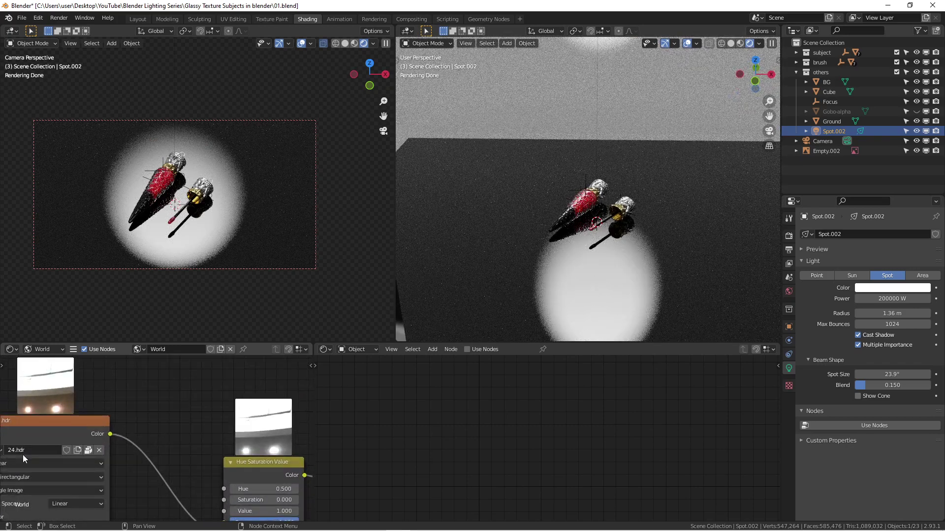
scroll(22, 455, "down", 8)
middle_click_drag(163, 421, 160, 424)
left_click_drag(284, 369, 282, 410)
scroll(229, 431, "up", 11)
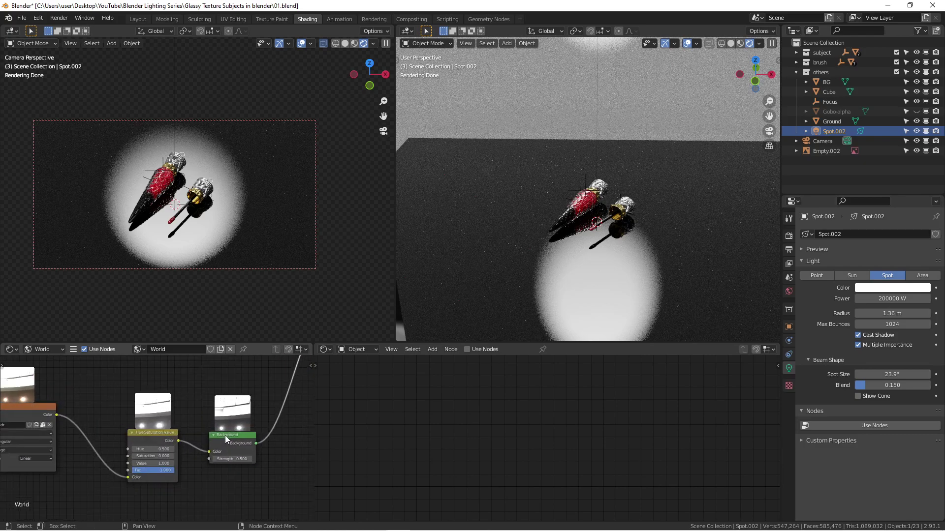
scroll(226, 436, "up", 2)
scroll(209, 274, "up", 5)
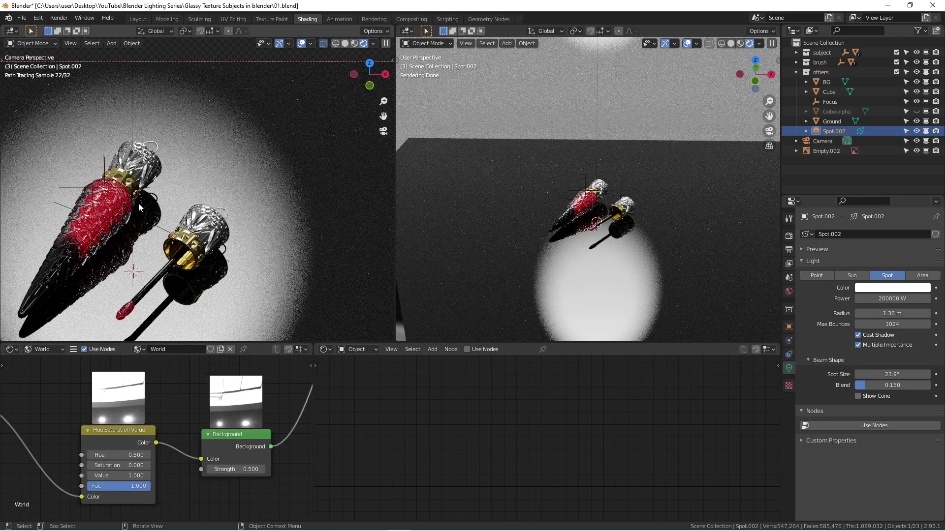
scroll(137, 202, "down", 4)
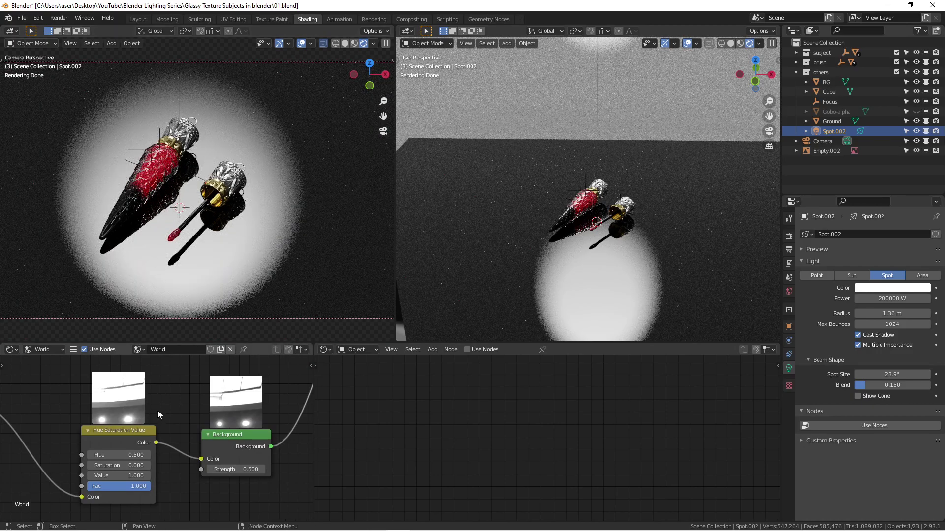
scroll(158, 411, "down", 1)
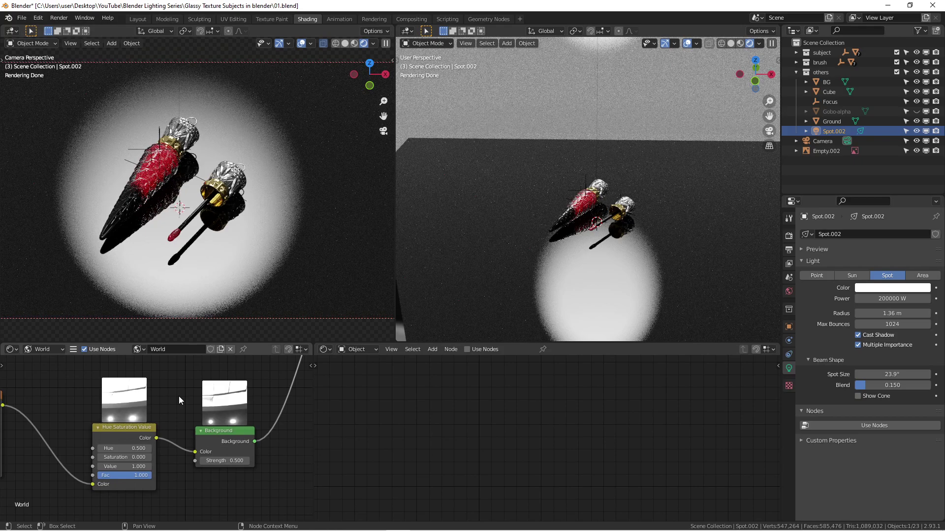
scroll(170, 416, "up", 2)
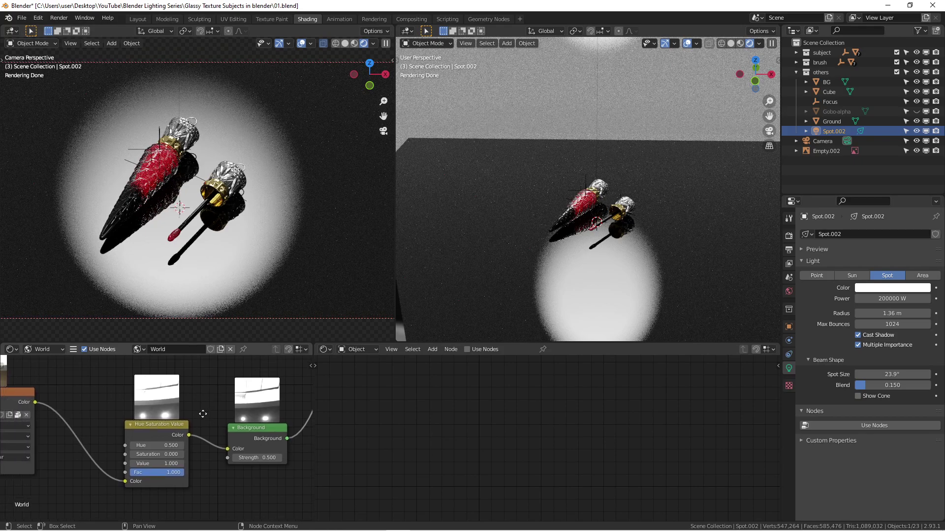
scroll(141, 432, "up", 3)
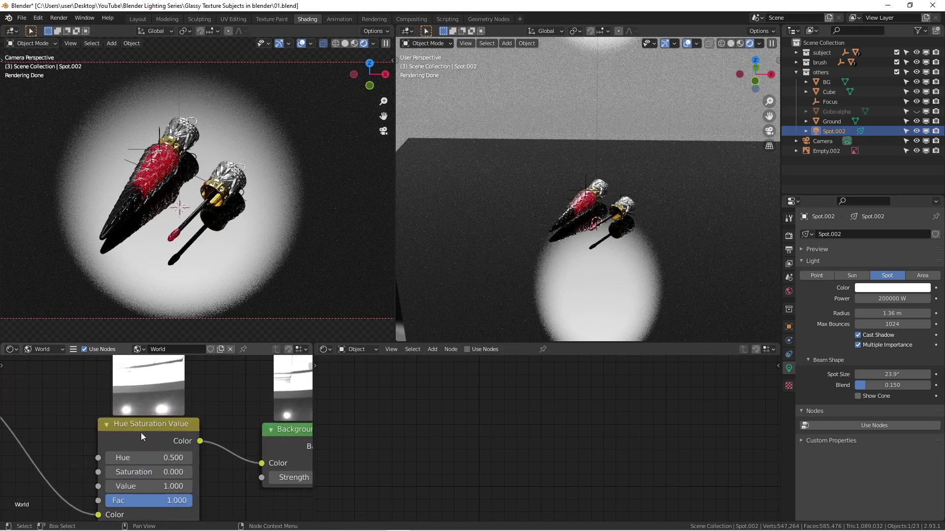
scroll(122, 429, "down", 1)
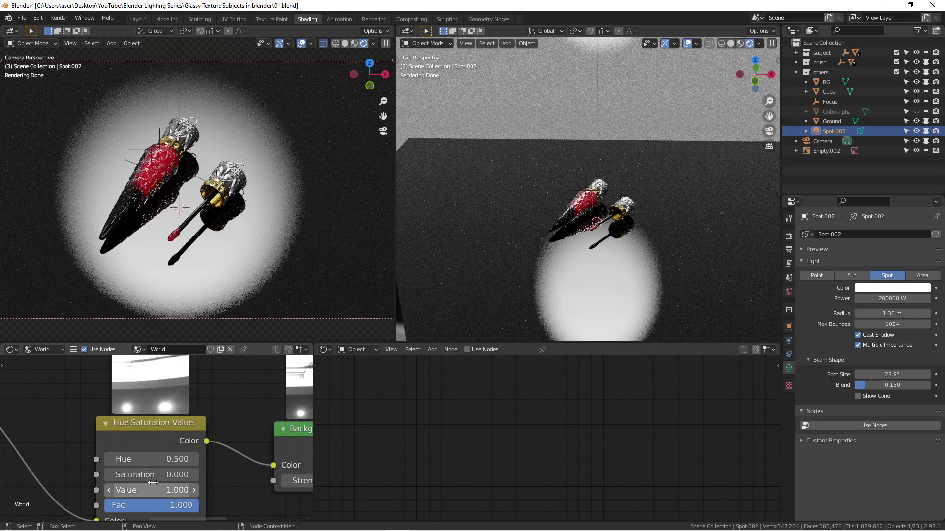
scroll(211, 237, "down", 3)
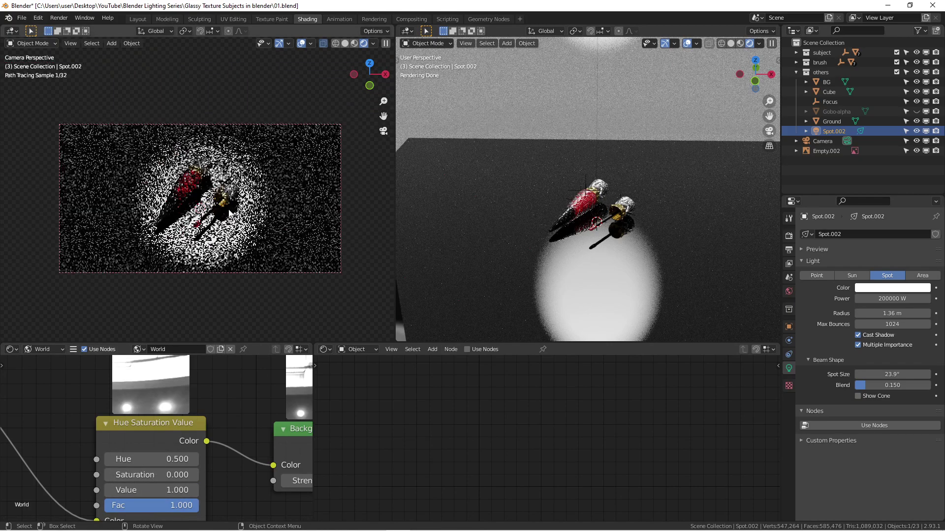
scroll(169, 195, "up", 2)
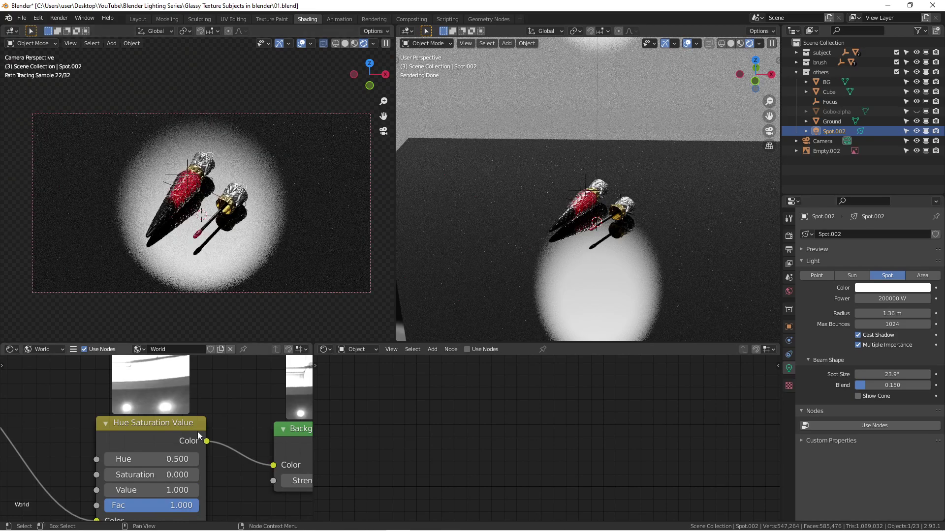
- Mute the World's Hue Saturation Value node to compare the scene lit by the coloured HDRI, and unmute it
scroll(197, 432, "down", 3)
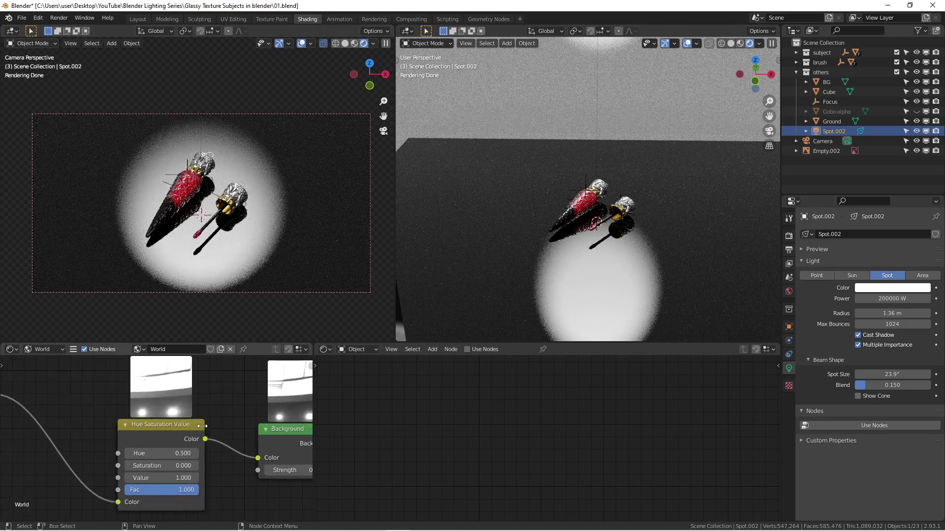
right_click(208, 226)
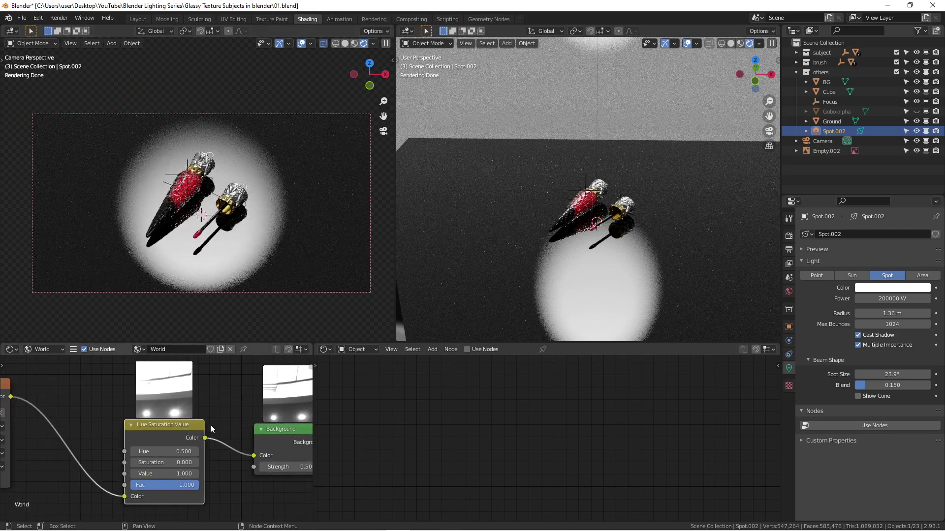
key("m")
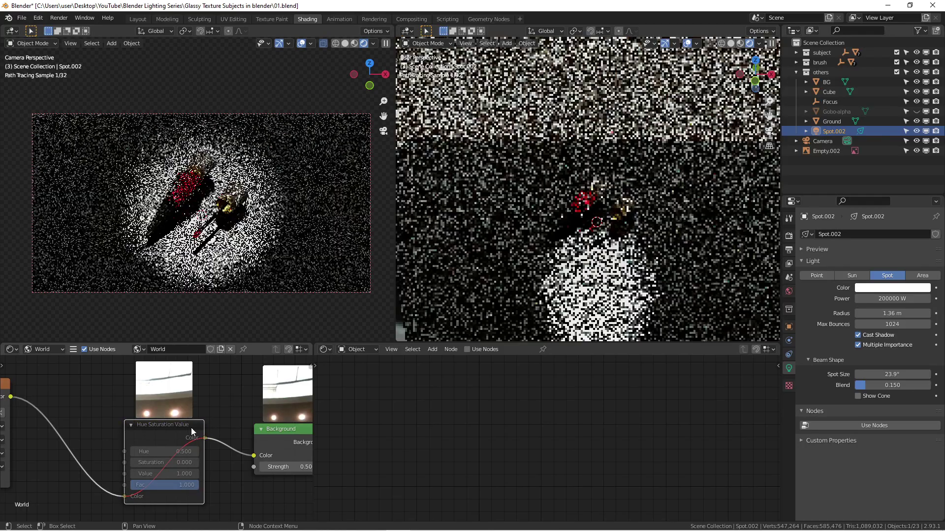
scroll(614, 143, "down", 3)
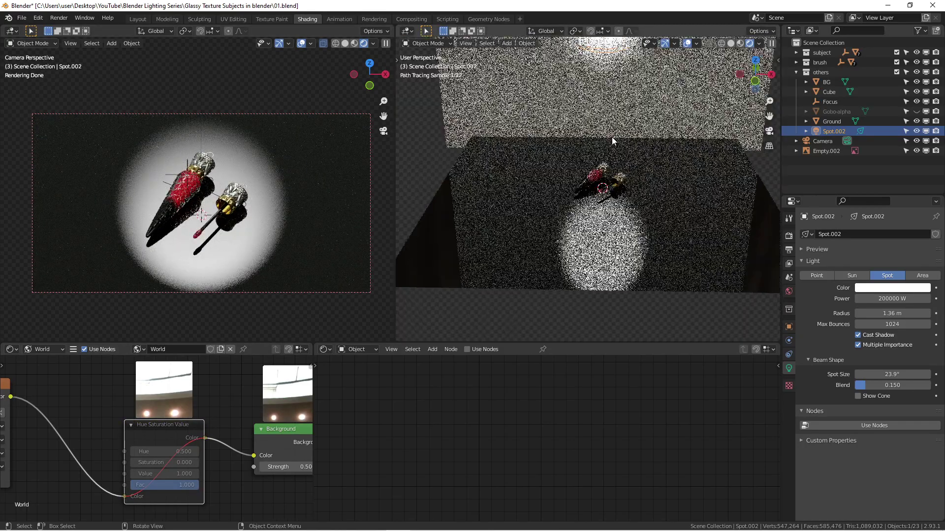
middle_click_drag(613, 143, 610, 102)
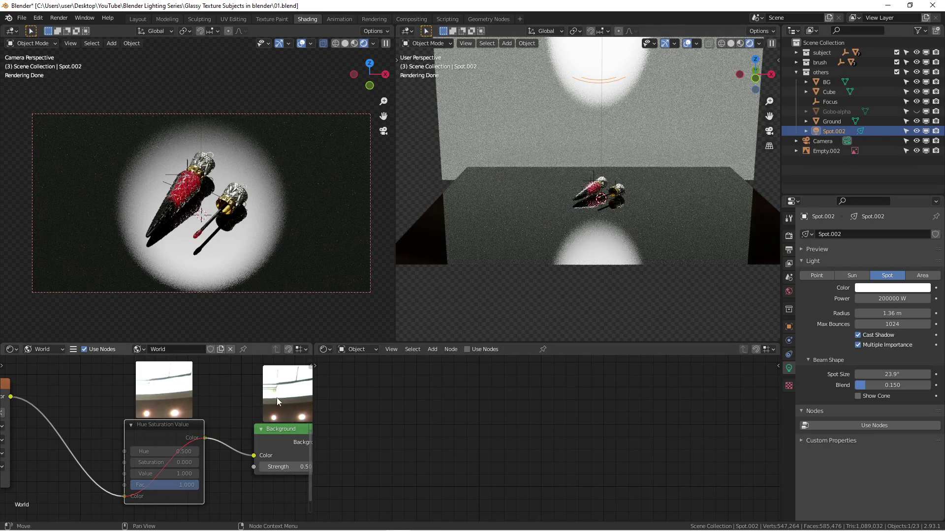
key("m")
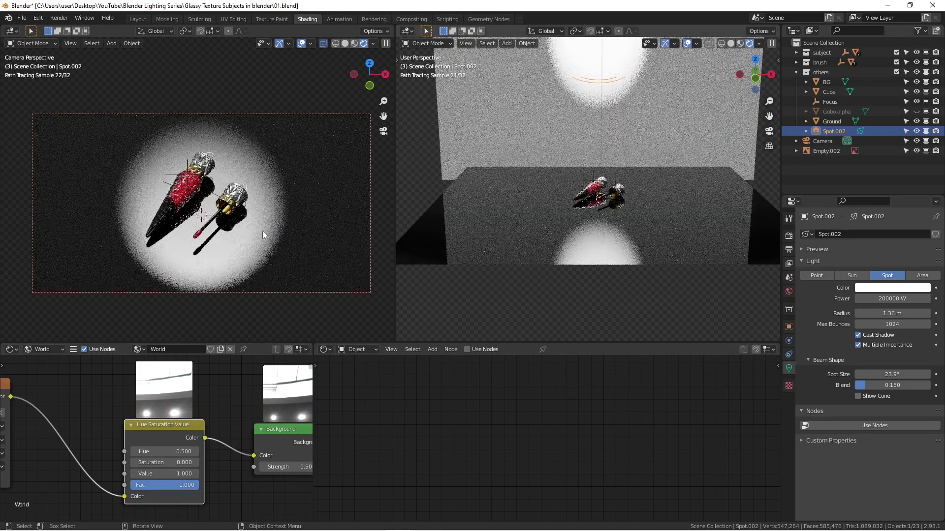
scroll(201, 178, "up", 2)
scroll(201, 178, "down", 2)
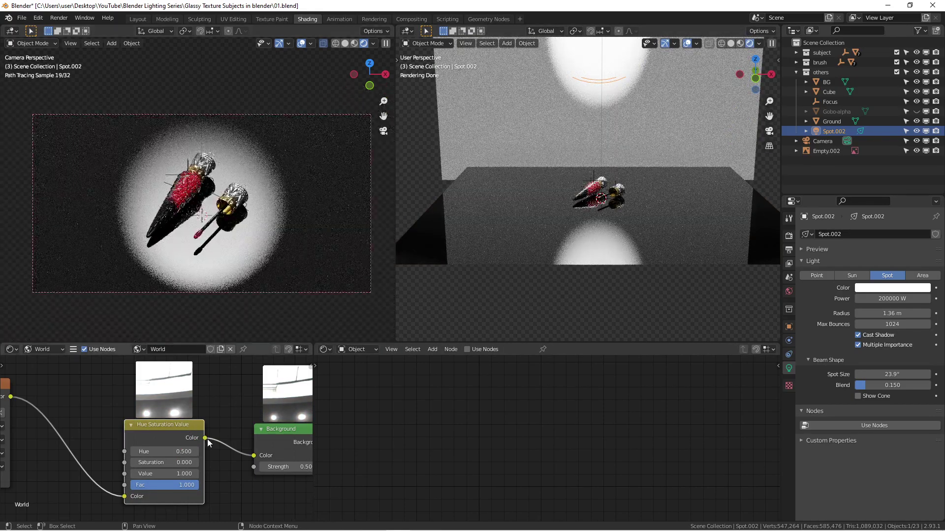
- Inspect the World's Background node and the product's glass and gold surfaces up close in the camera view
middle_click_drag(269, 447, 209, 450)
middle_click_drag(259, 479, 214, 474)
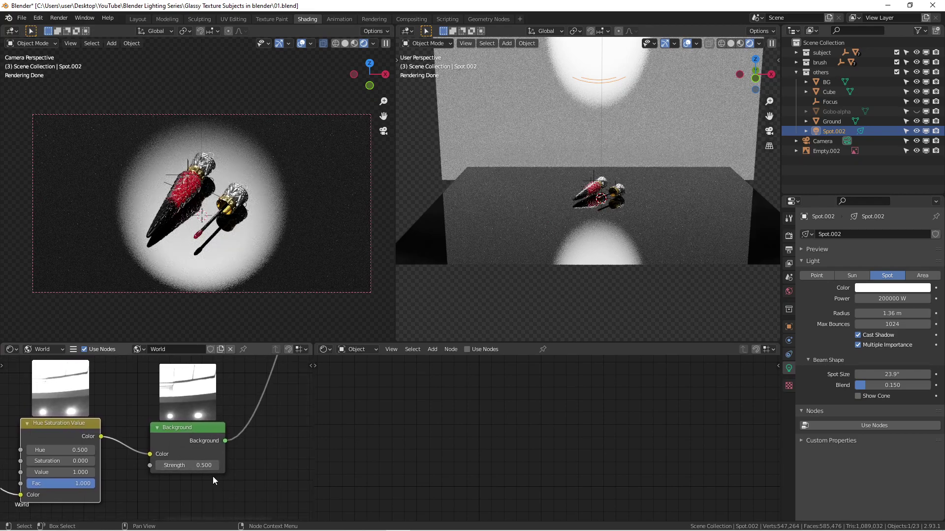
scroll(212, 473, "up", 2)
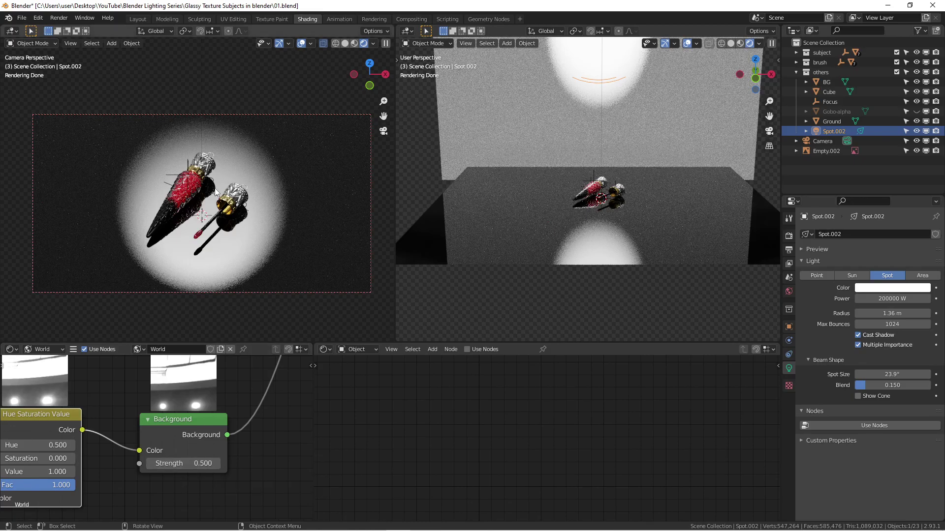
scroll(199, 185, "up", 8)
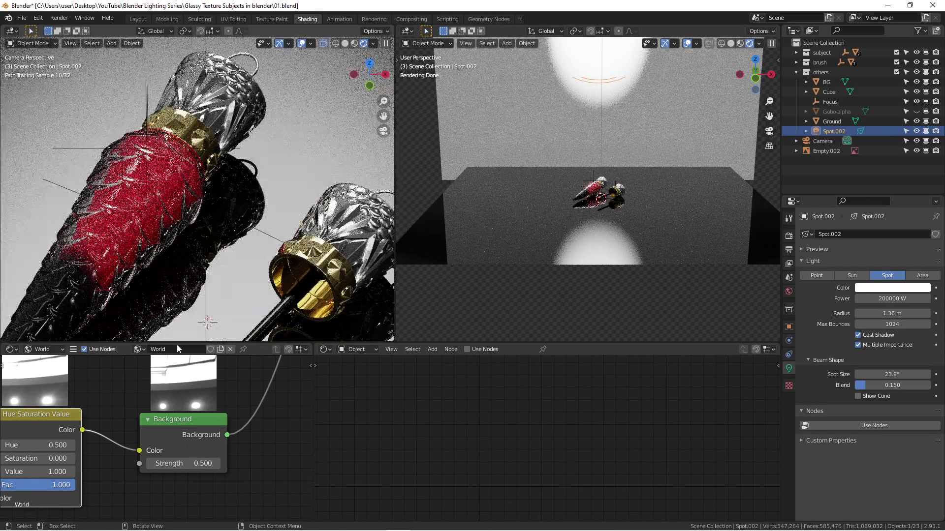
scroll(97, 436, "down", 2)
scroll(97, 435, "up", 1)
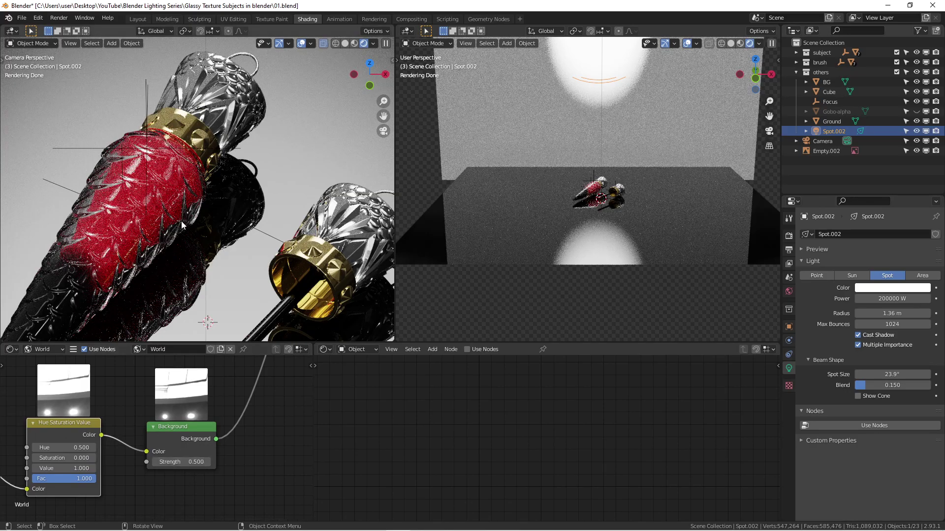
scroll(193, 210, "down", 3)
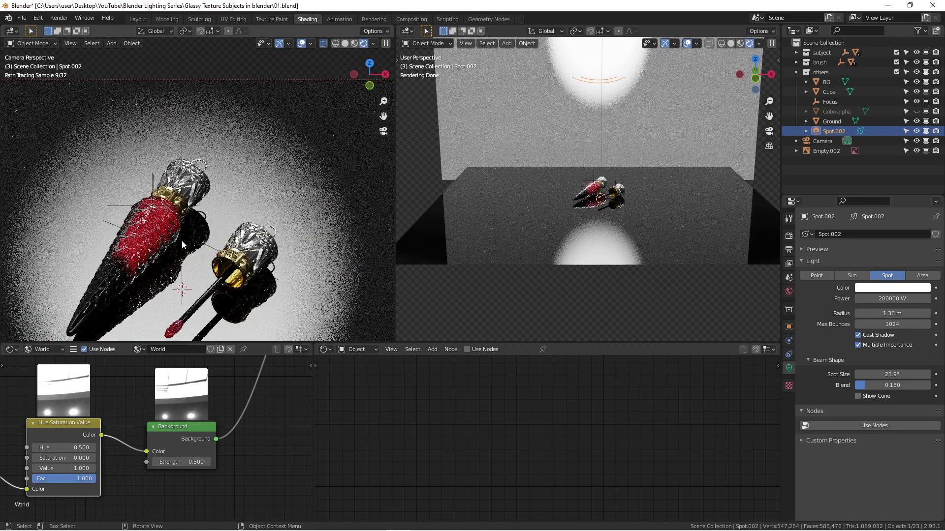
middle_click_drag(196, 210, 207, 210, "shift")
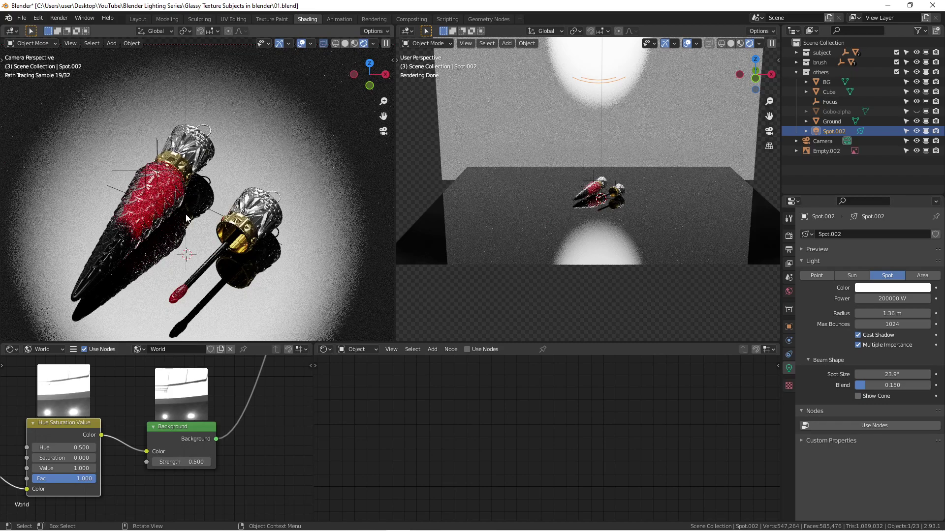
- Set the World Background strength to 0 and check the product lit only by the spot light
left_click(196, 462)
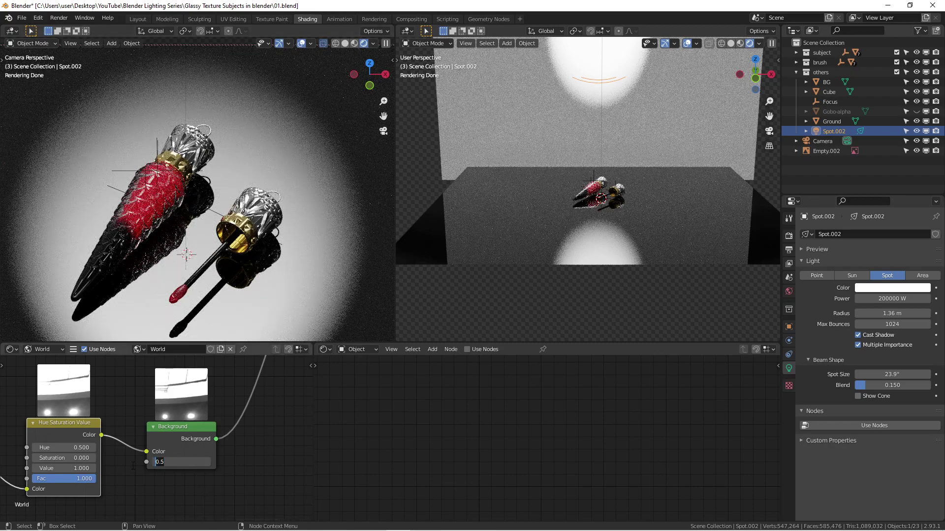
type("0")
key("Return")
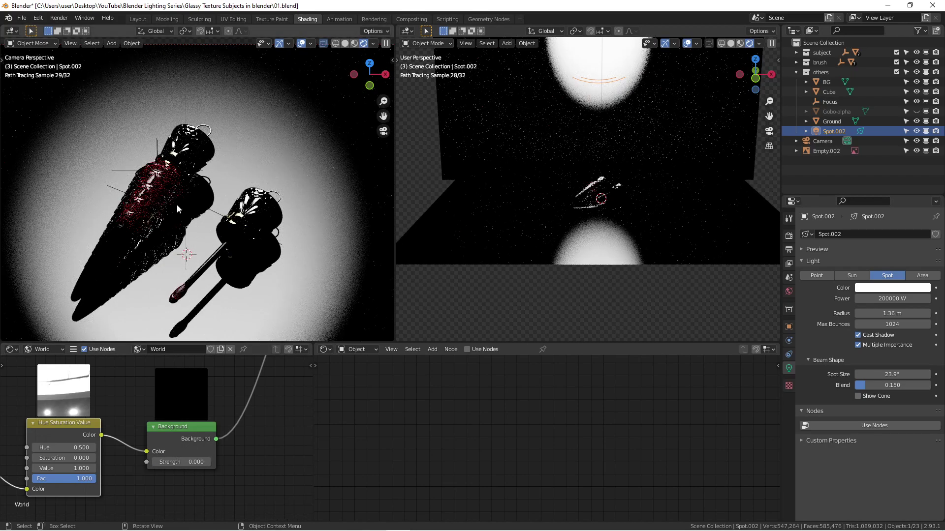
scroll(601, 129, "down", 4)
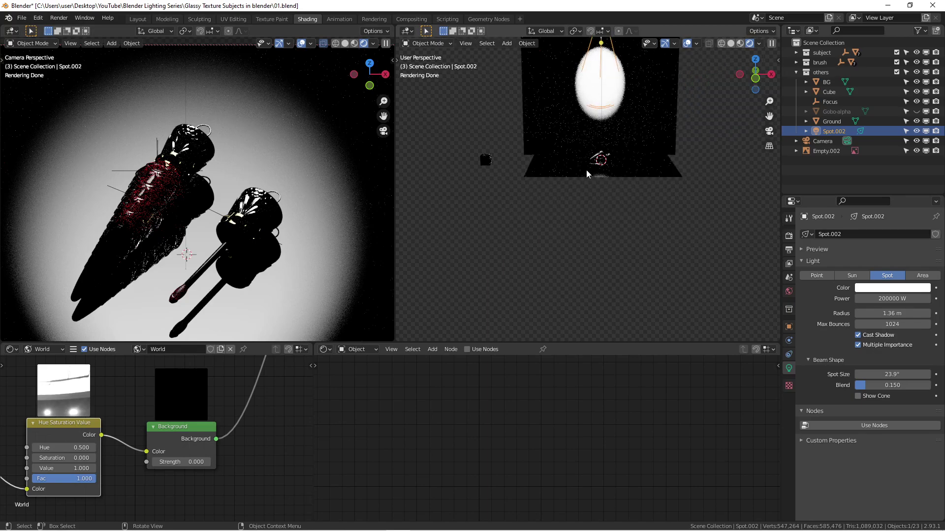
scroll(161, 236, "up", 2)
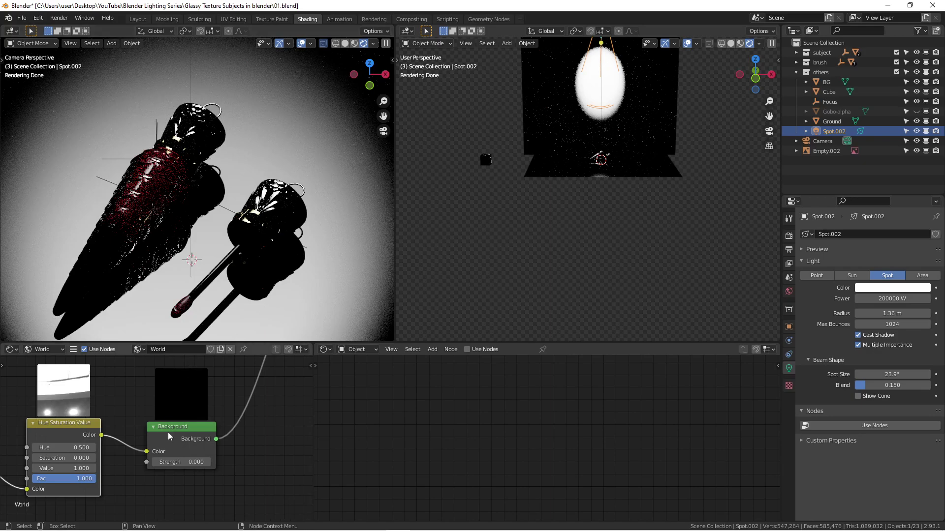
- Set the World Background strength to 0.5 and inspect the HDRI's effect on the product in the camera view
left_click(190, 462)
type("0.5")
key("Return")
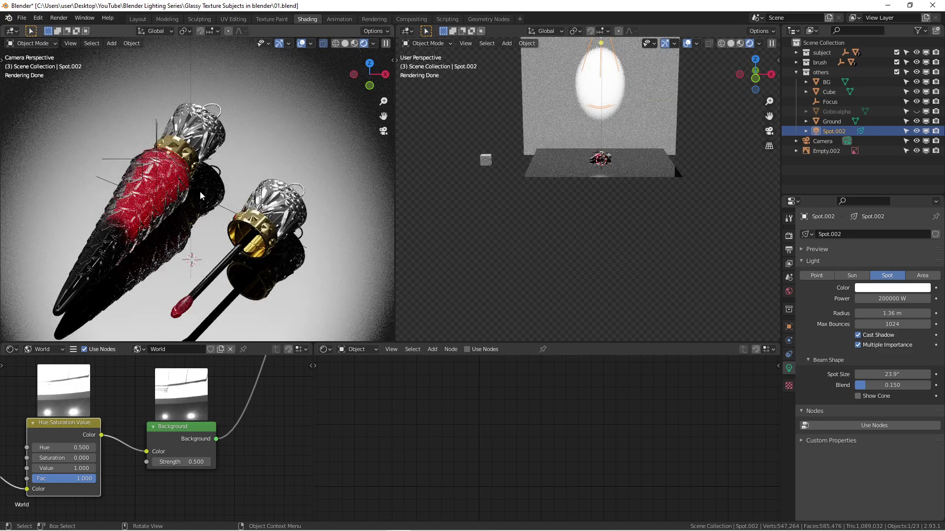
scroll(177, 174, "up", 4)
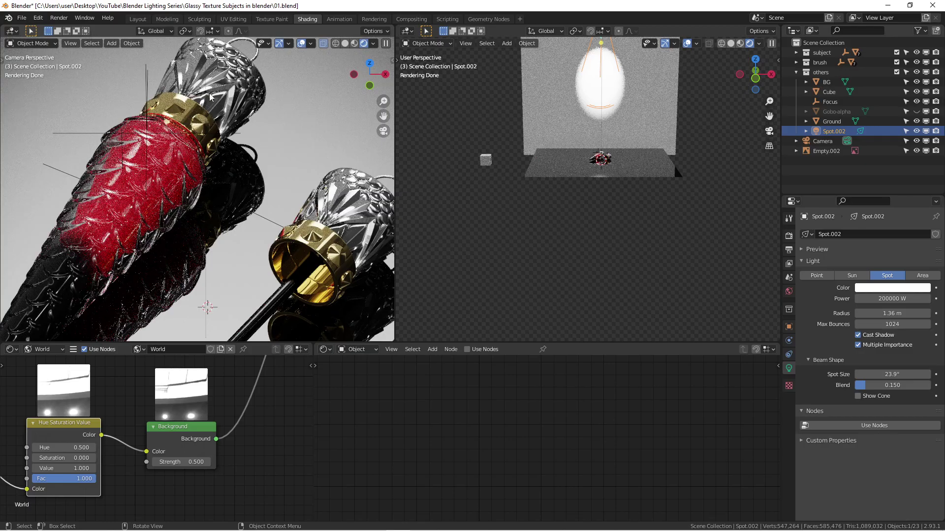
scroll(237, 236, "down", 1)
scroll(237, 237, "down", 8)
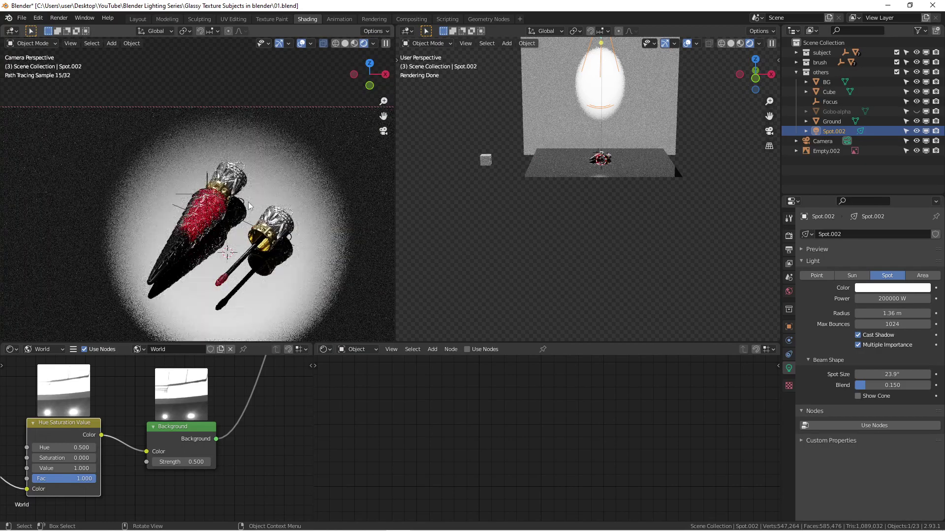
middle_click_drag(259, 233, 235, 217, "shift")
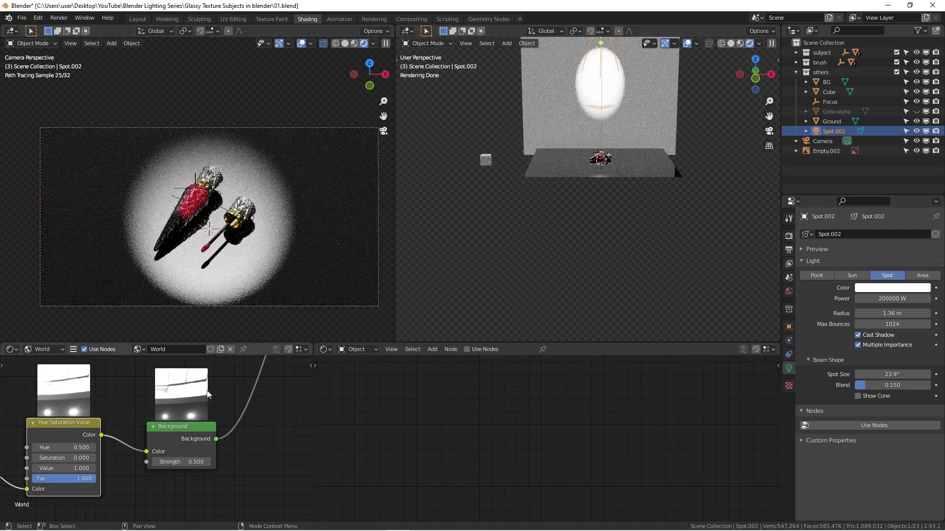
- Examine the spot light on the backdrop in the front orthographic view and the law of reflection diagram above it
scroll(203, 429, "down", 3)
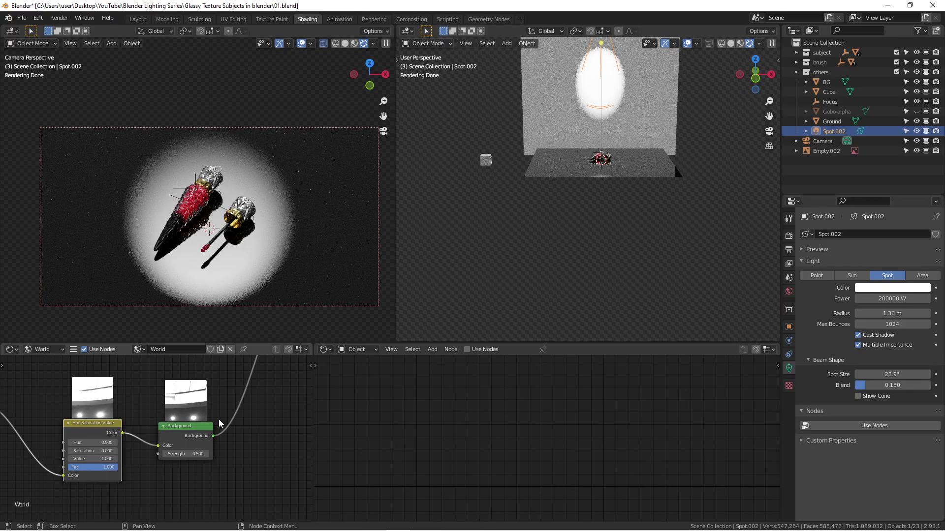
scroll(591, 192, "down", 2)
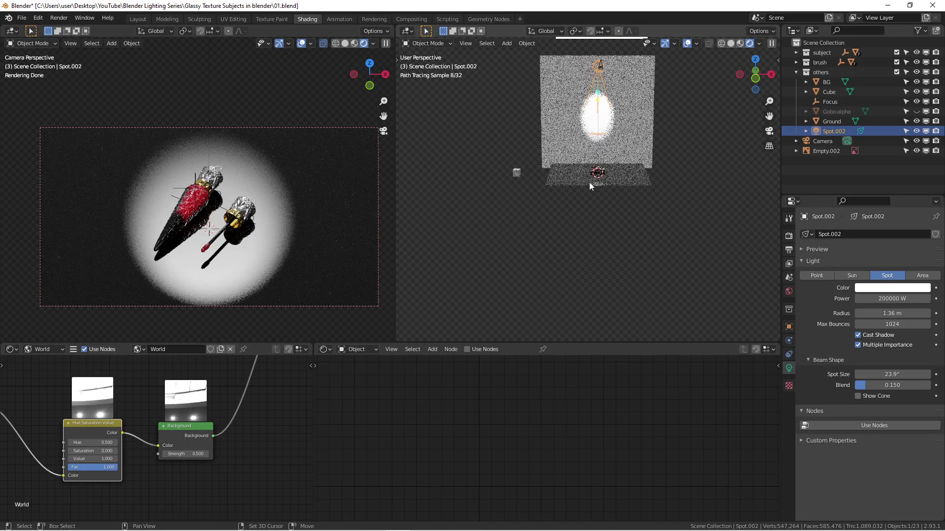
middle_click_drag(590, 182, 556, 266, "shift")
scroll(561, 207, "up", 3)
mouse_move(561, 190)
middle_mouse_down()
mouse_move(584, 189)
mouse_move(548, 190)
mouse_move(555, 205)
middle_mouse_up()
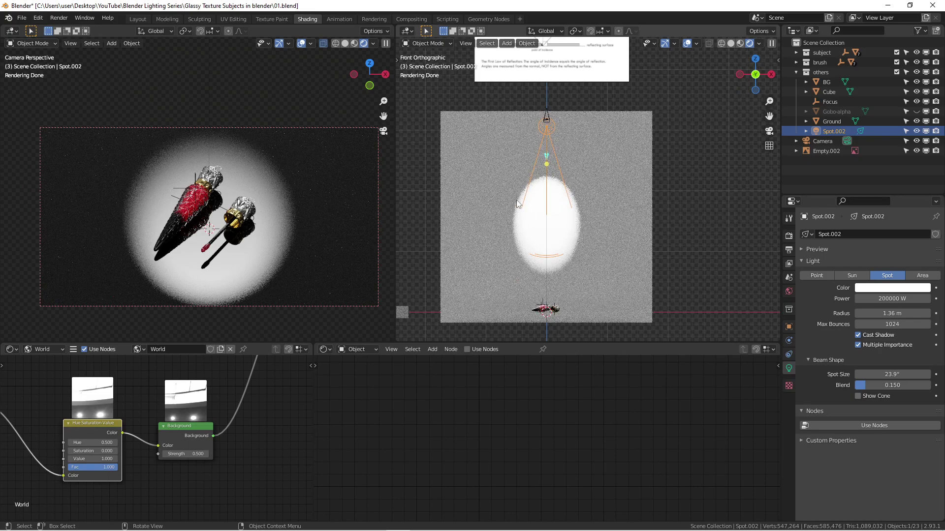
scroll(533, 199, "down", 1)
scroll(532, 199, "down", 1)
middle_click_drag(551, 188, 553, 180, "shift")
middle_click_drag(548, 71, 548, 142, "shift")
scroll(514, 172, "up", 5)
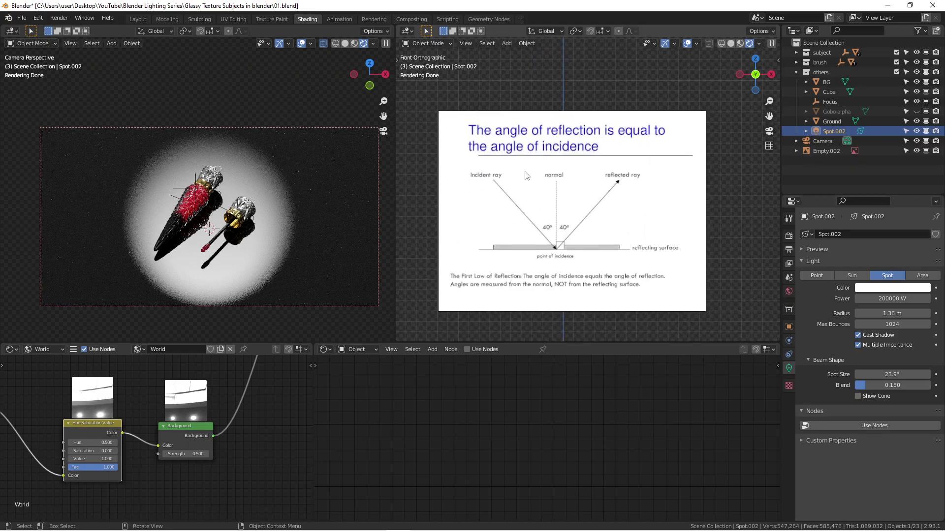